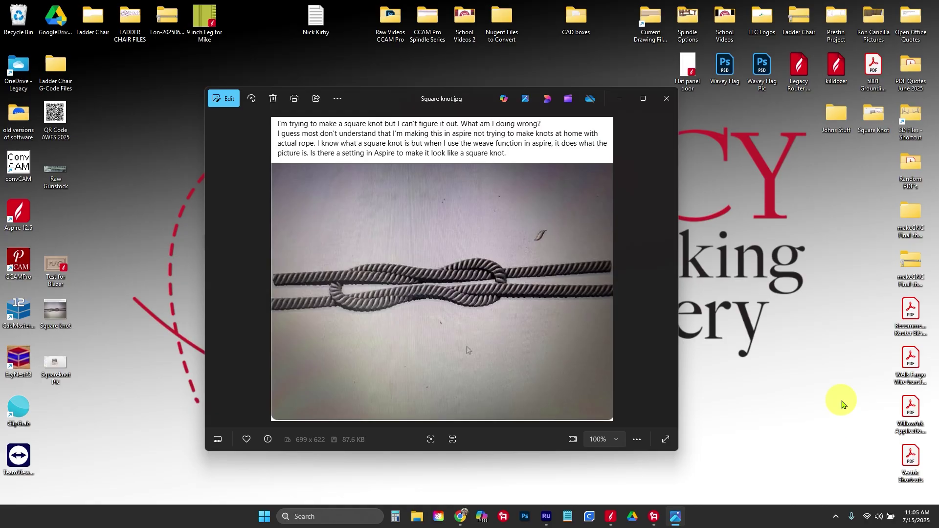
Switch to Aspire and create a single-sided job 12 x 6 inches, 0.75 inches thick, with Very High modeling resolution
click(611, 516)
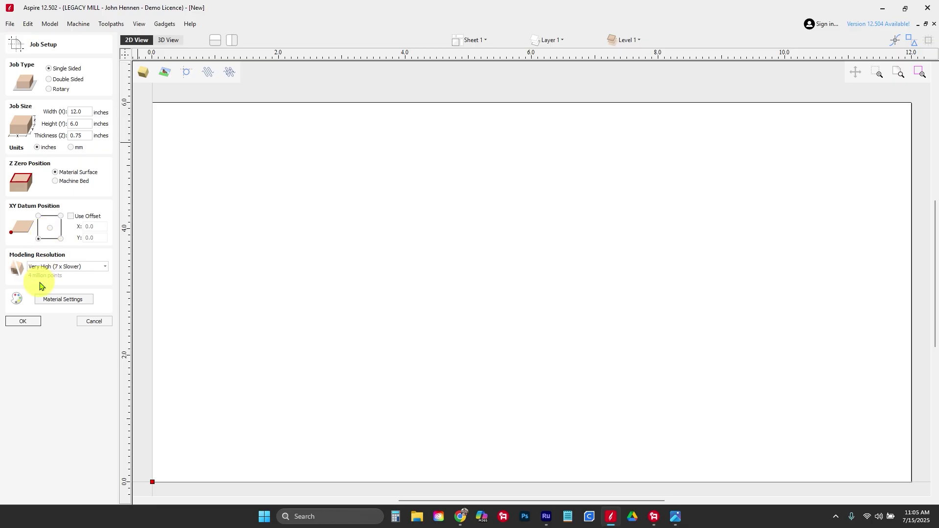
click(30, 322)
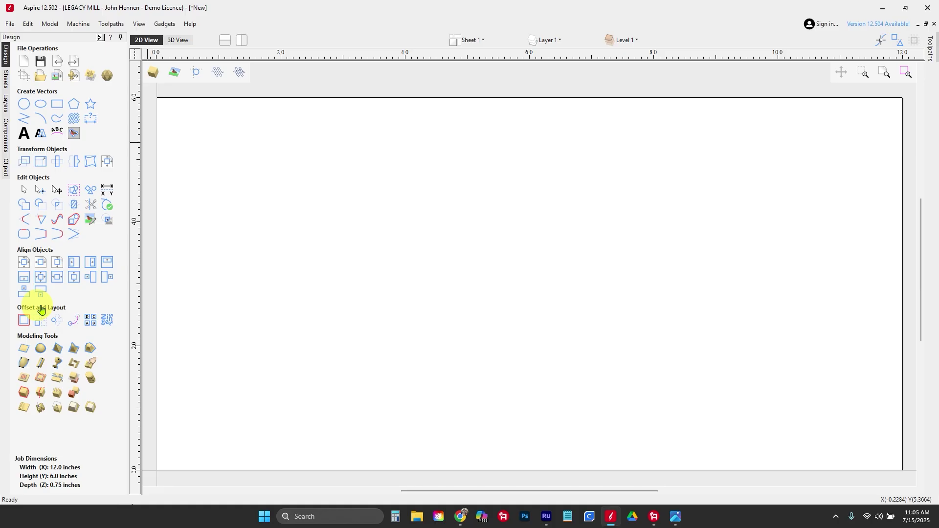
Import the Square knot picture from the Desktop as a tracing reference
click(59, 79)
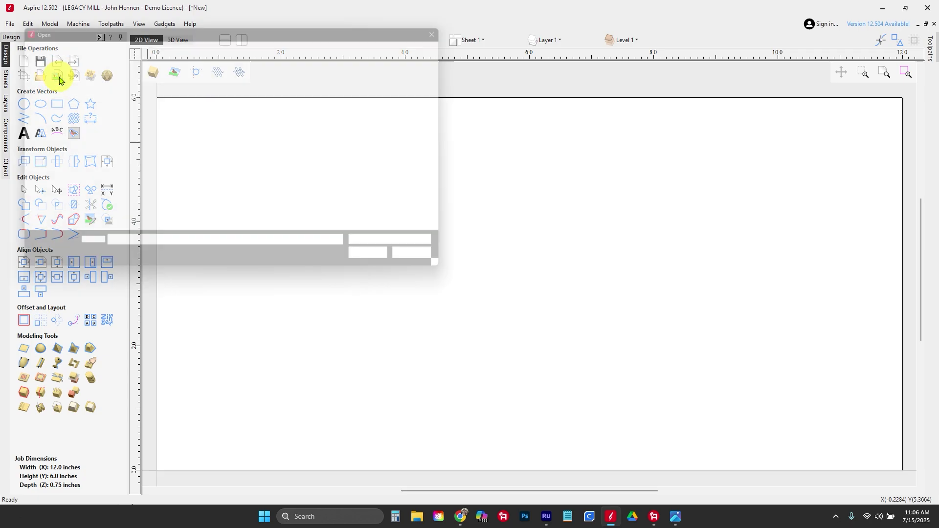
scroll(271, 147, down, 1)
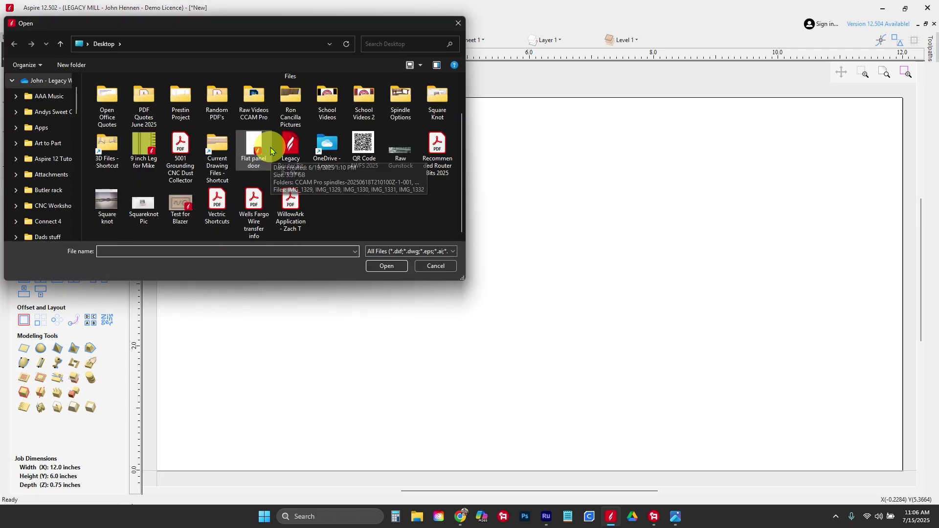
double_click(113, 200)
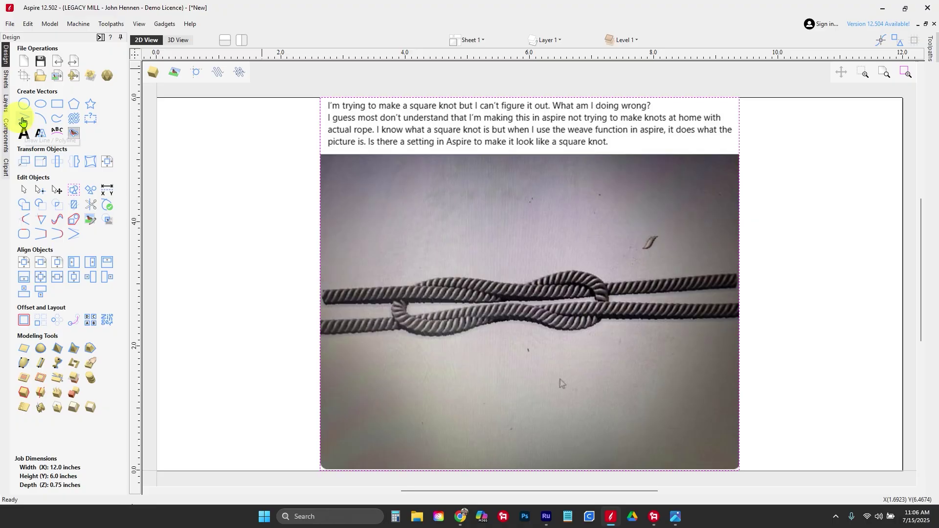
Draw an open polyline about 5.49 x 0.49 inches along the upper rope, from its right end to the knot's left loop
click(22, 120)
scroll(719, 267, up, 3)
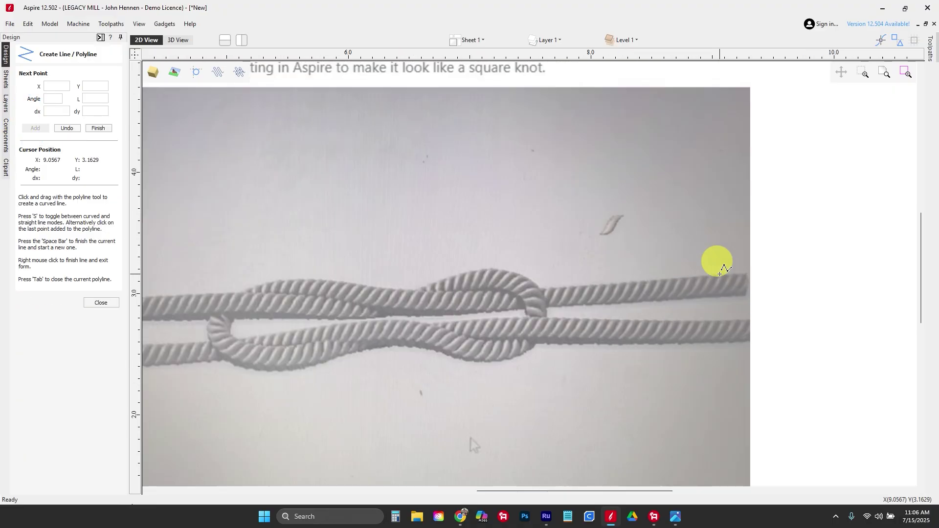
click(758, 283)
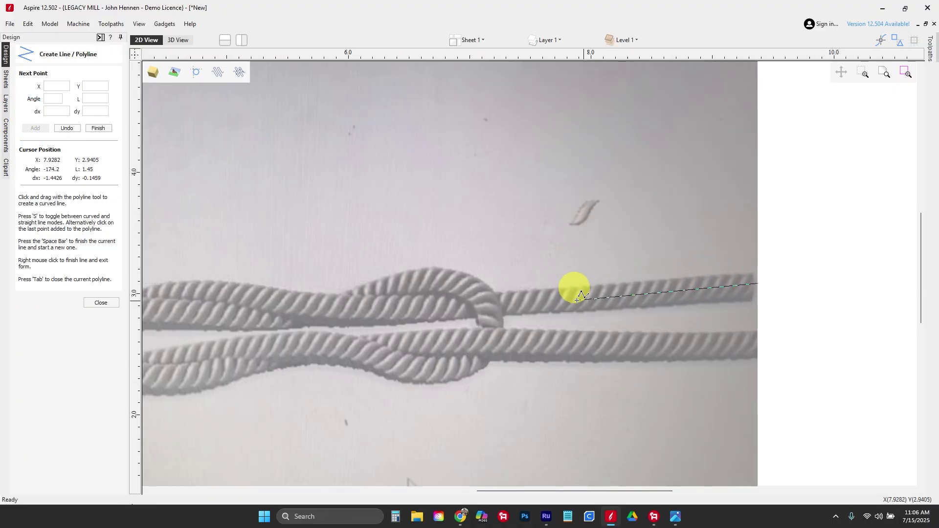
click(442, 308)
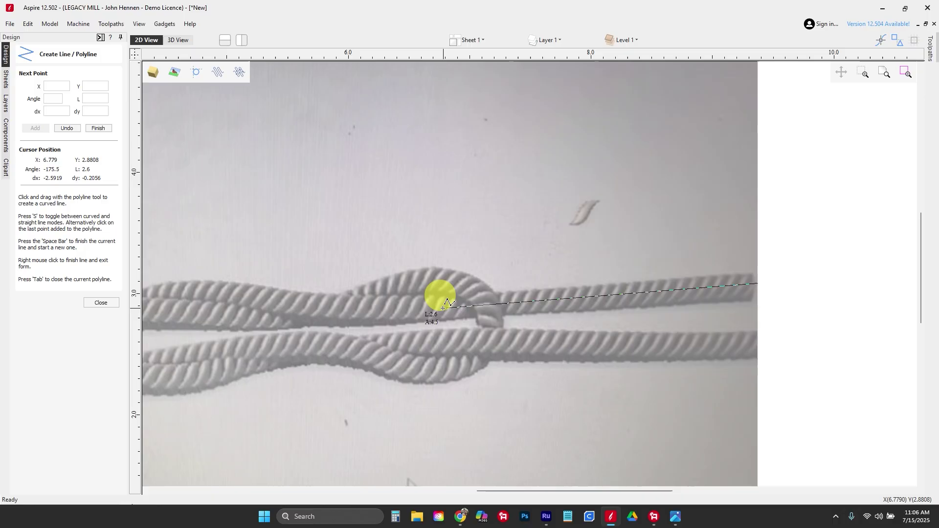
click(278, 303)
scroll(278, 304, up, 3)
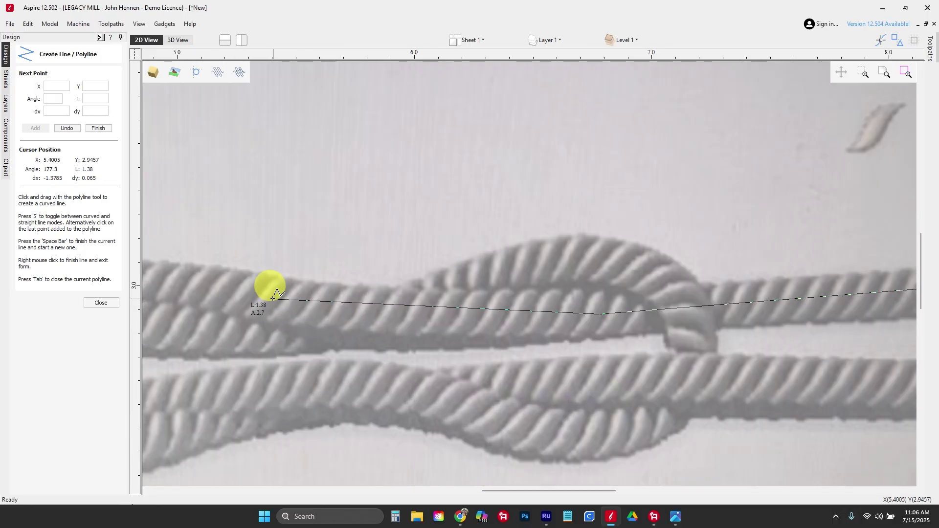
scroll(310, 293, down, 2)
scroll(325, 283, up, 3)
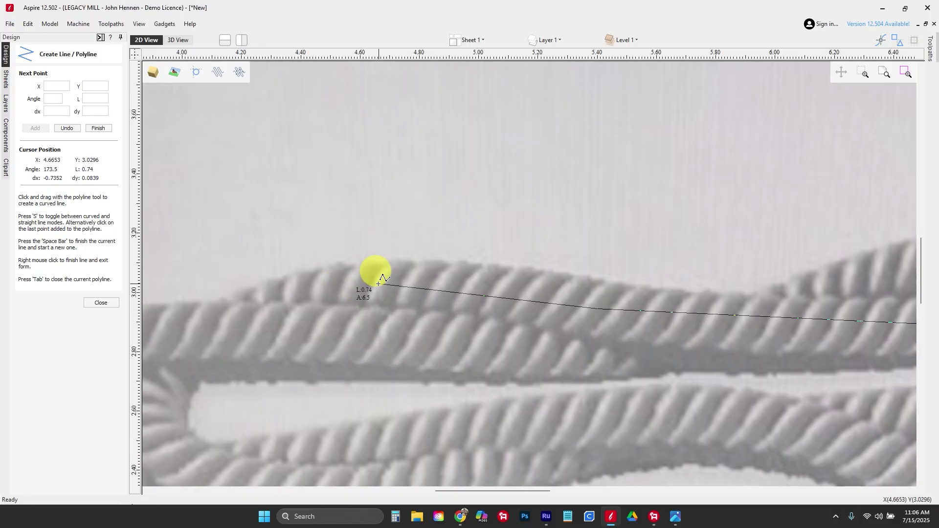
click(394, 284)
click(235, 308)
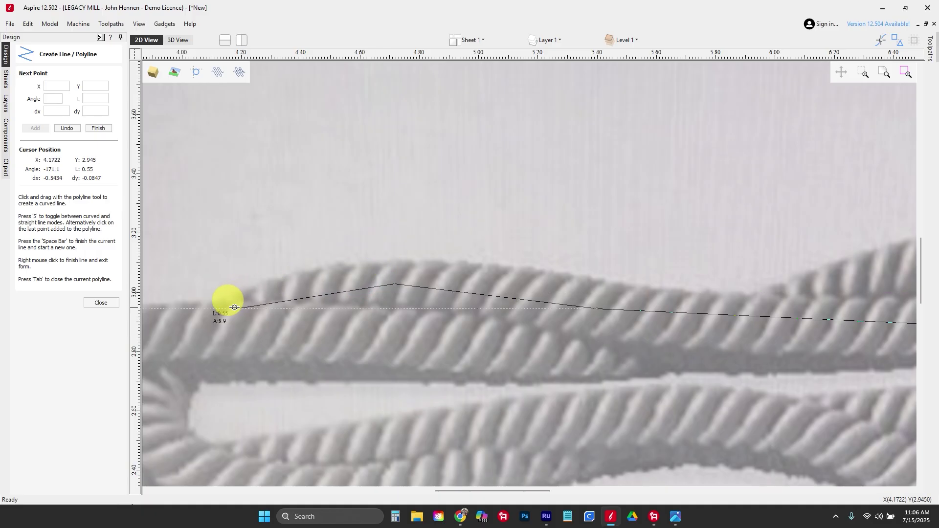
scroll(347, 259, down, 2)
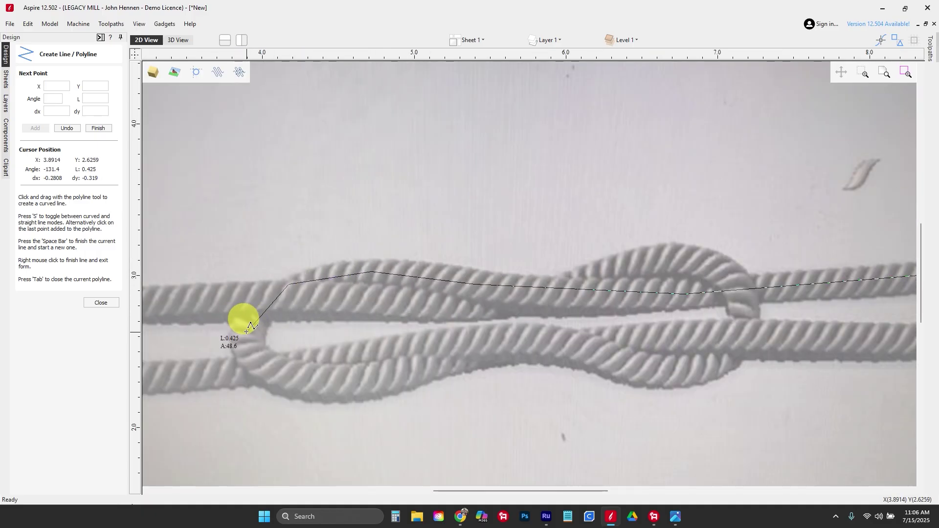
click(245, 336)
right_click(264, 348)
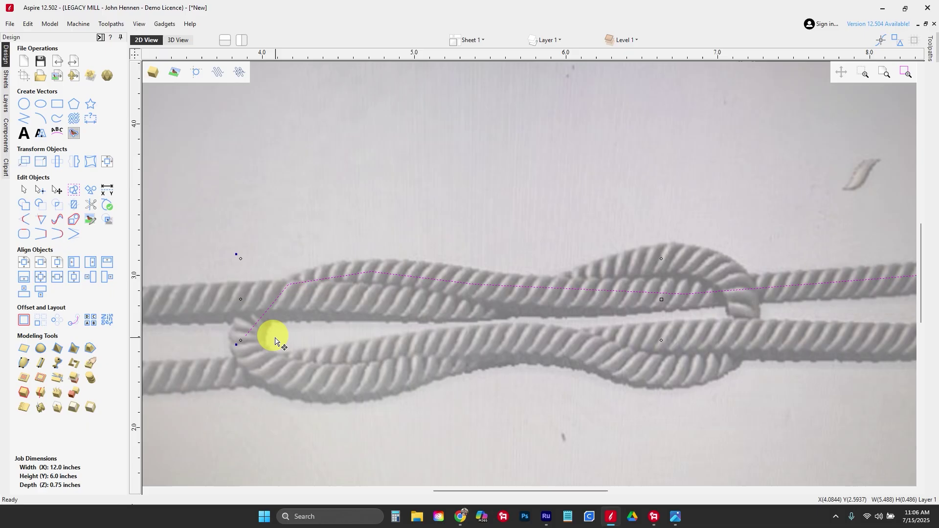
Convert the polyline's spans to Bezier curves and smooth its nodes so it follows the rope
double_click(281, 336)
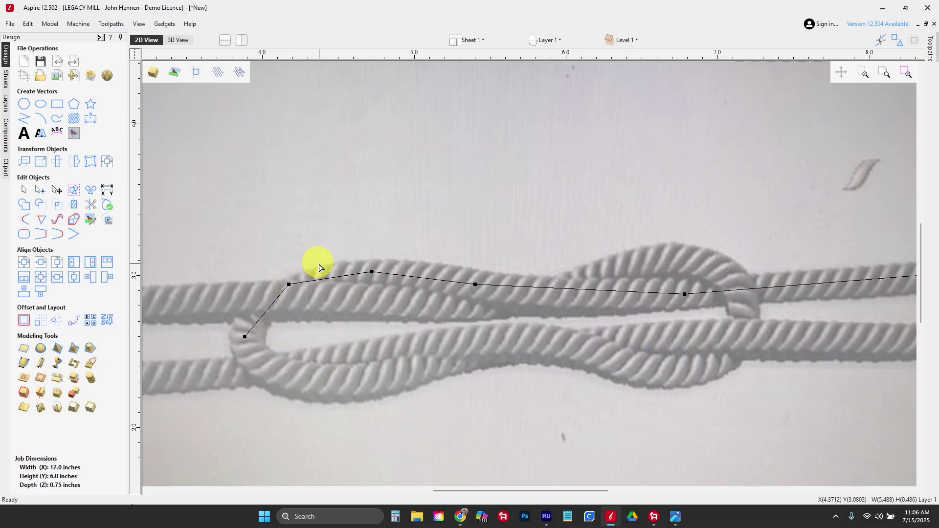
scroll(308, 248, down, 2)
drag(220, 224, 629, 345)
key(b)
key(s)
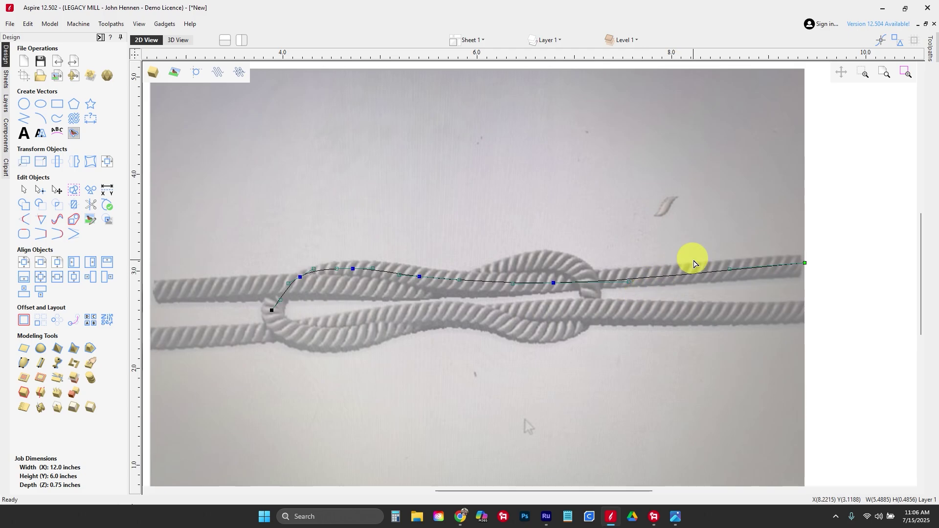
Move the curve's left end node onto the lower rope, bow the last span around the loop as a Bezier, and smooth its upper node
scroll(272, 313, up, 4)
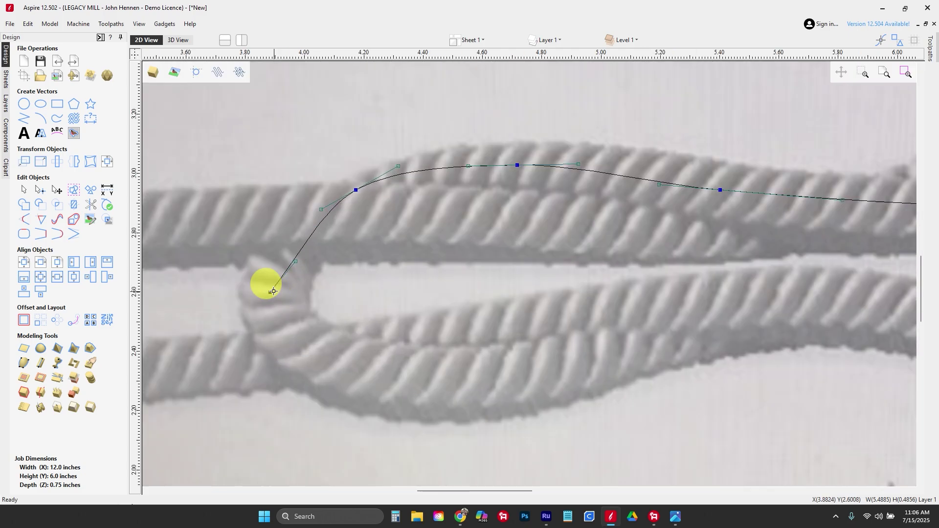
drag(271, 291, 349, 373)
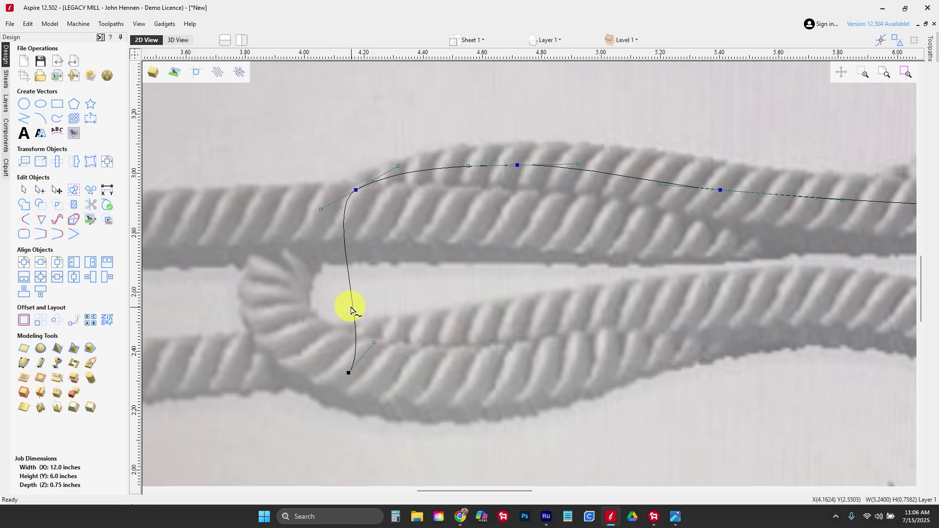
key(l)
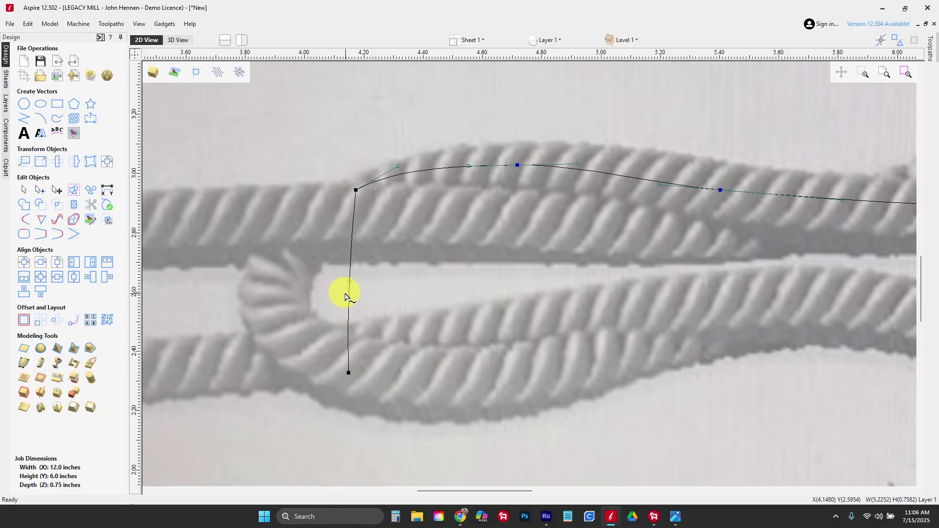
drag(346, 297, 297, 333)
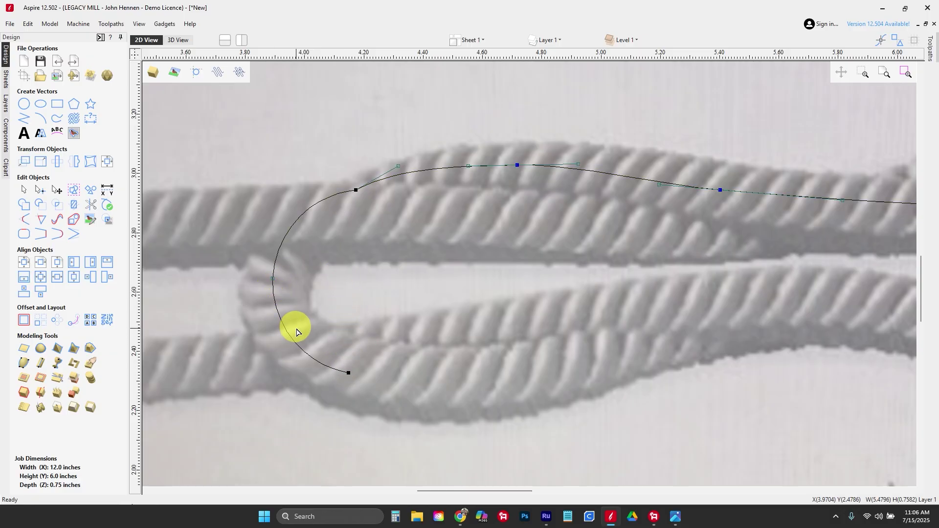
click(297, 341)
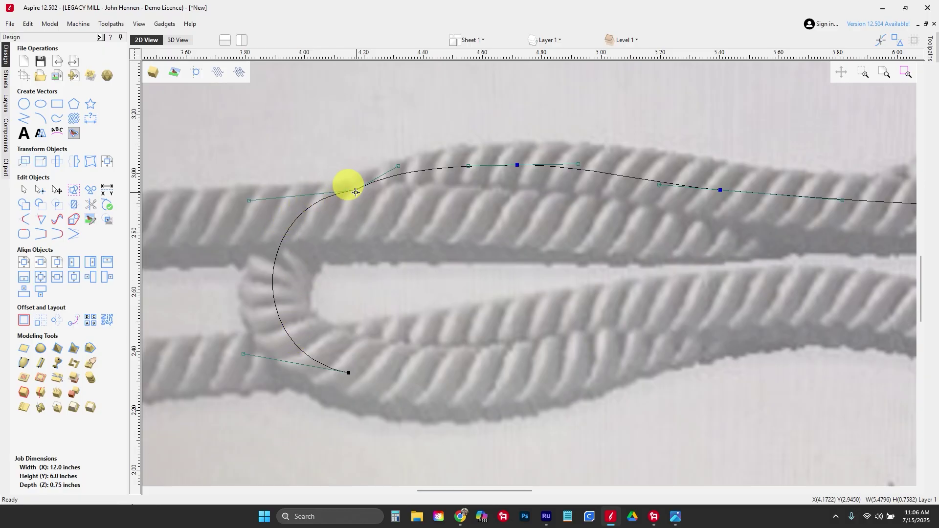
key(s)
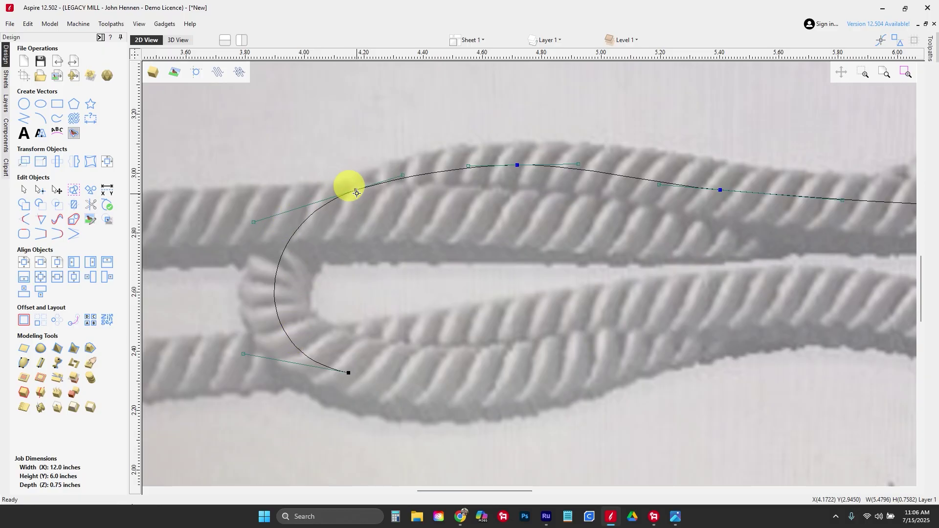
Insert a midpoint in the loop span, make its tangent vertical, and delete the span below it to keep only the upper half
right_click(276, 294)
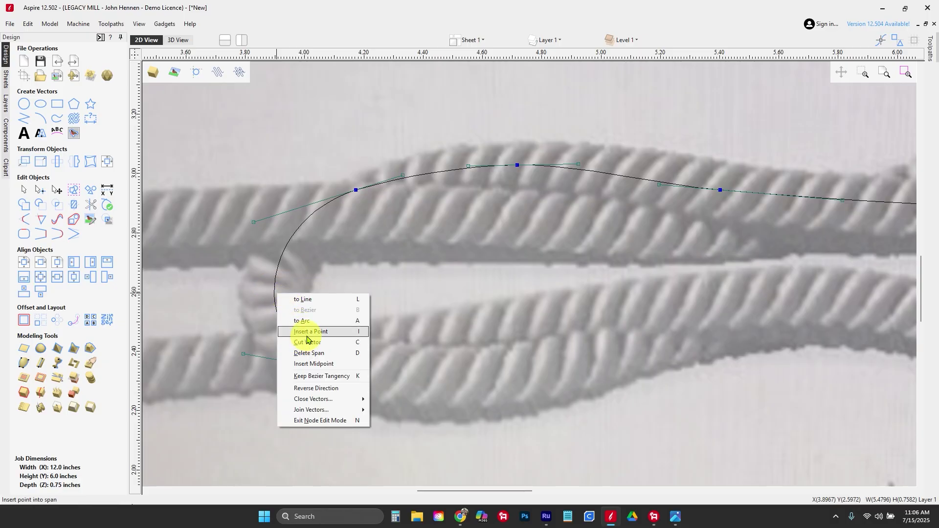
click(311, 364)
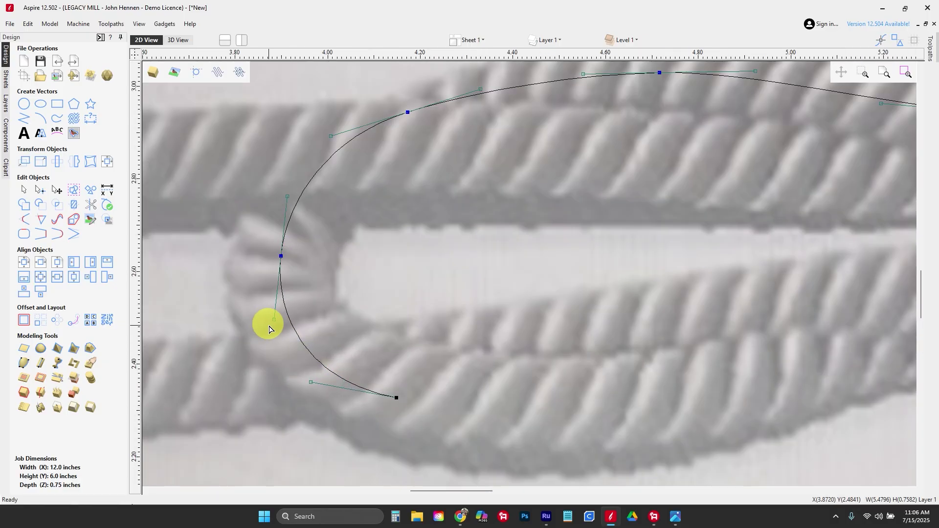
scroll(260, 314, up, 2)
drag(273, 320, 280, 322)
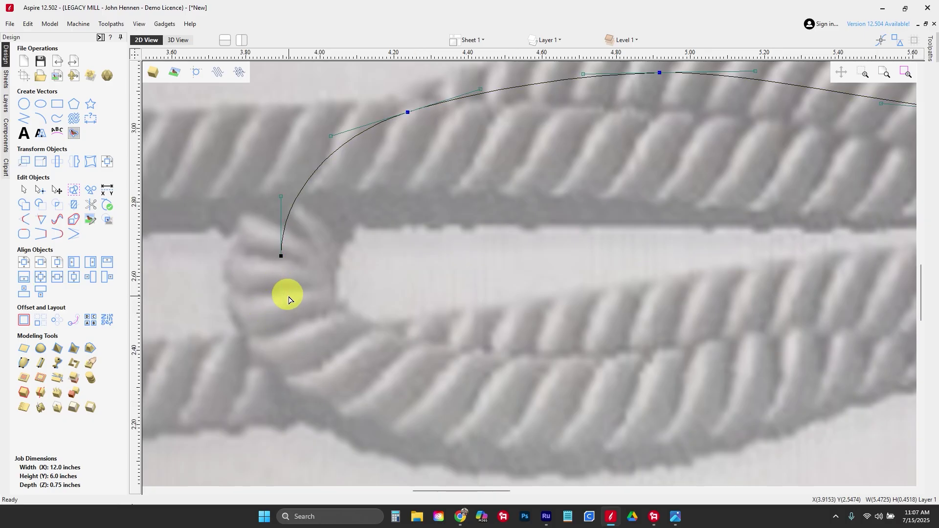
scroll(288, 297, down, 6)
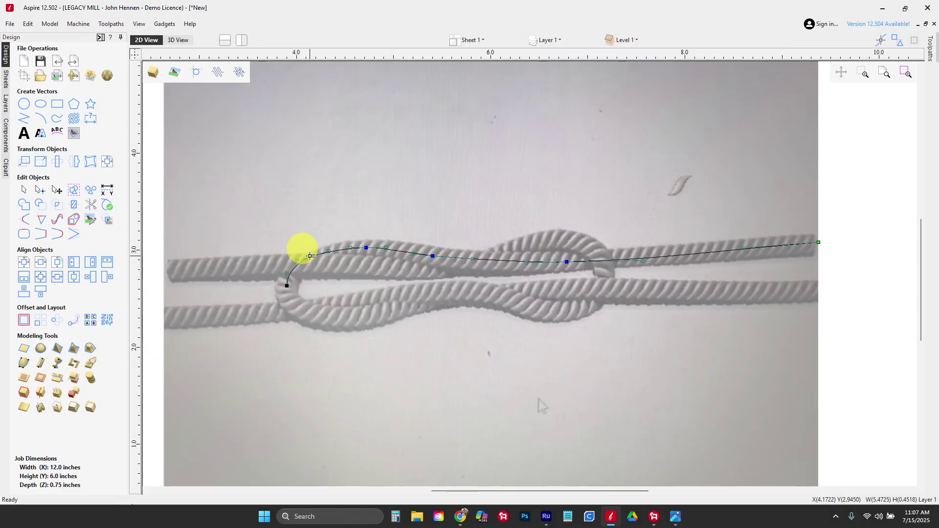
key(n)
Create a mirrored copy of the half-loop curve below the original
click(75, 162)
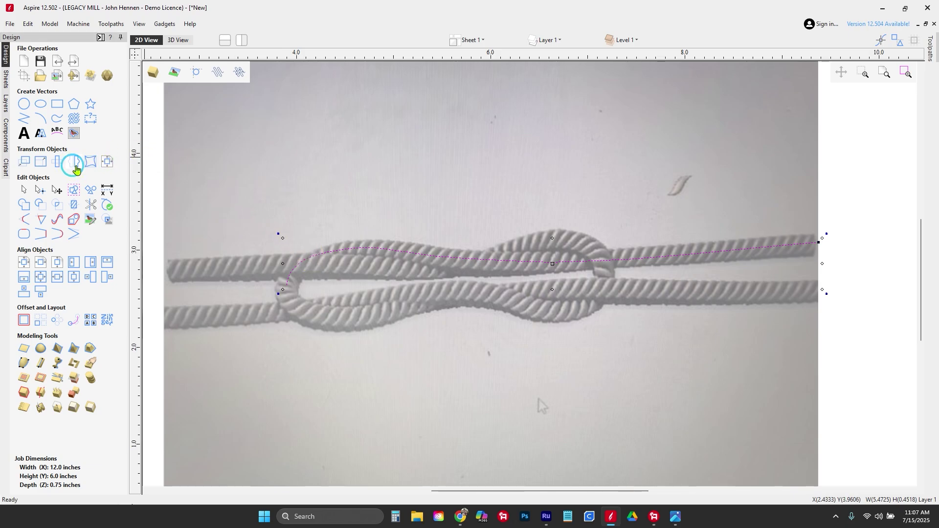
click(72, 139)
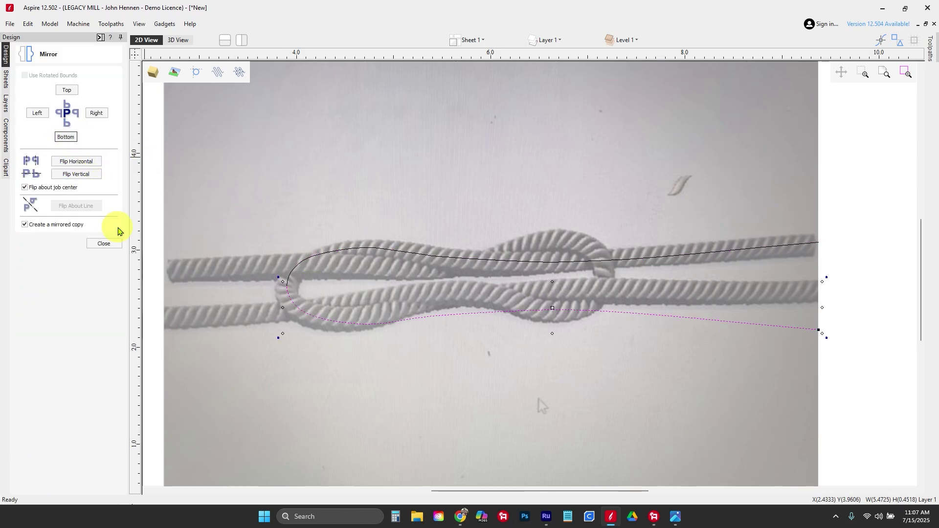
click(110, 244)
click(839, 371)
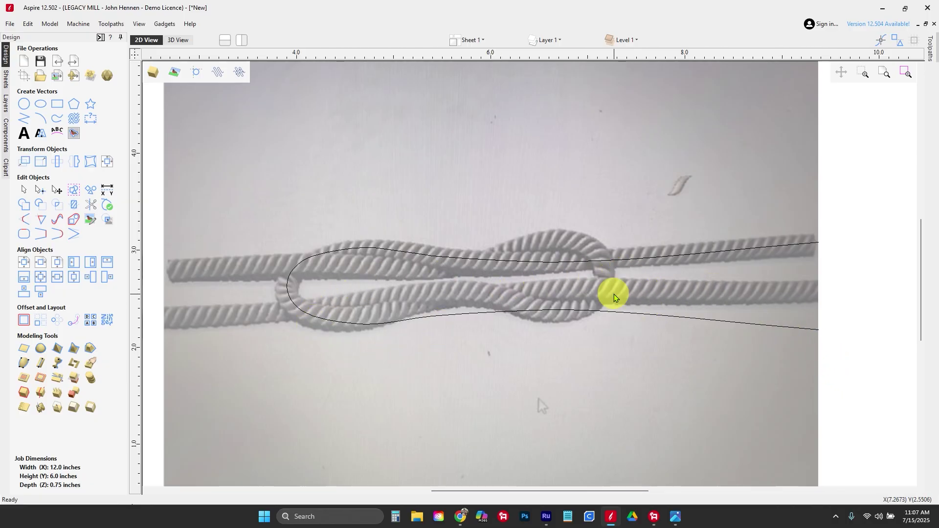
Hide the reference picture and join the two mirrored halves into one open loop vector
scroll(457, 246, down, 2)
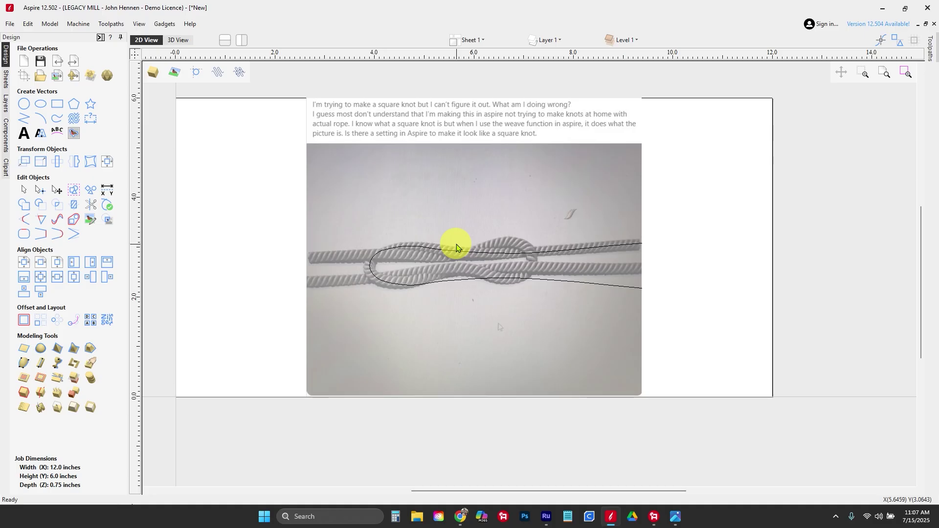
click(180, 76)
drag(483, 306, 418, 233)
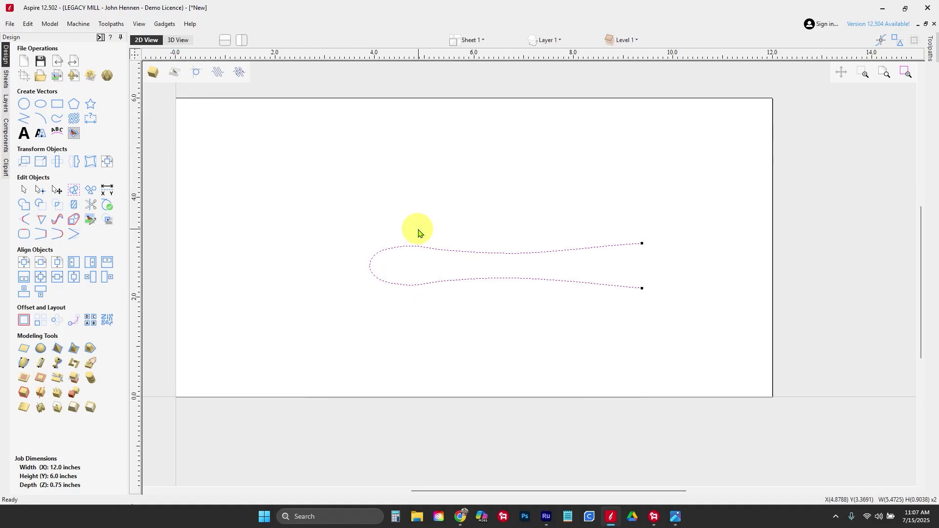
click(549, 289)
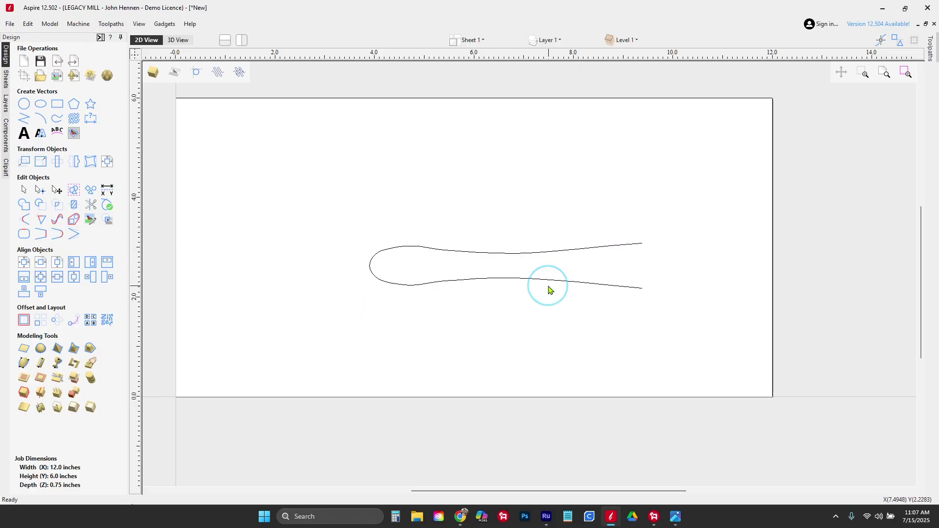
Center the loop vector in the job and create a horizontally flipped copy of it about the job center
click(444, 252)
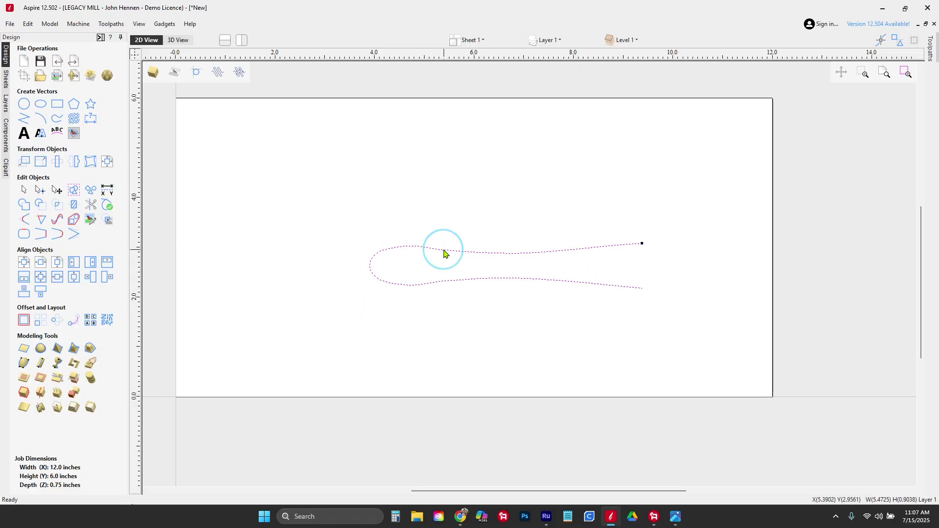
click(25, 265)
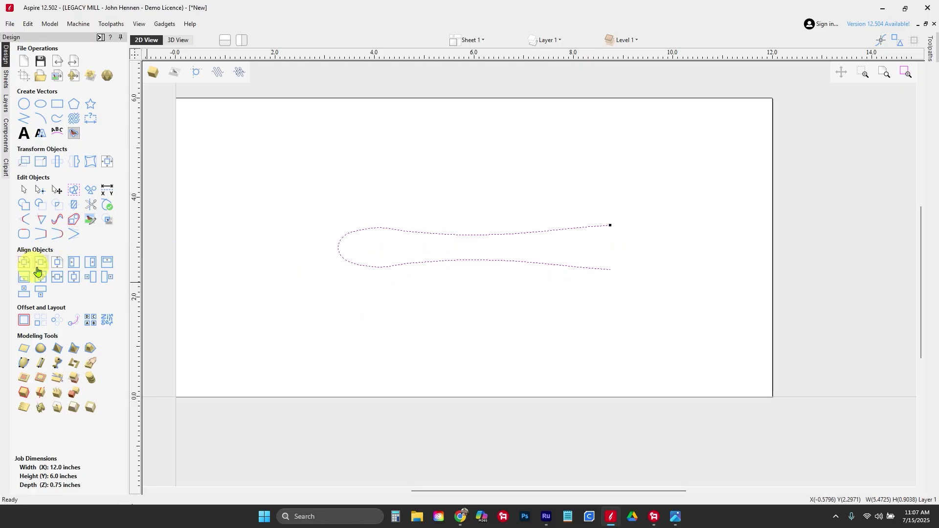
click(77, 162)
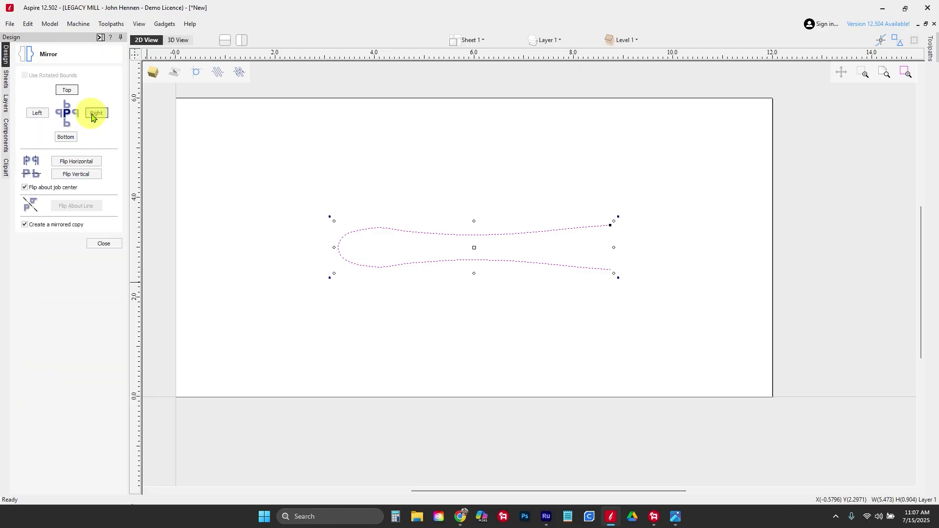
click(78, 163)
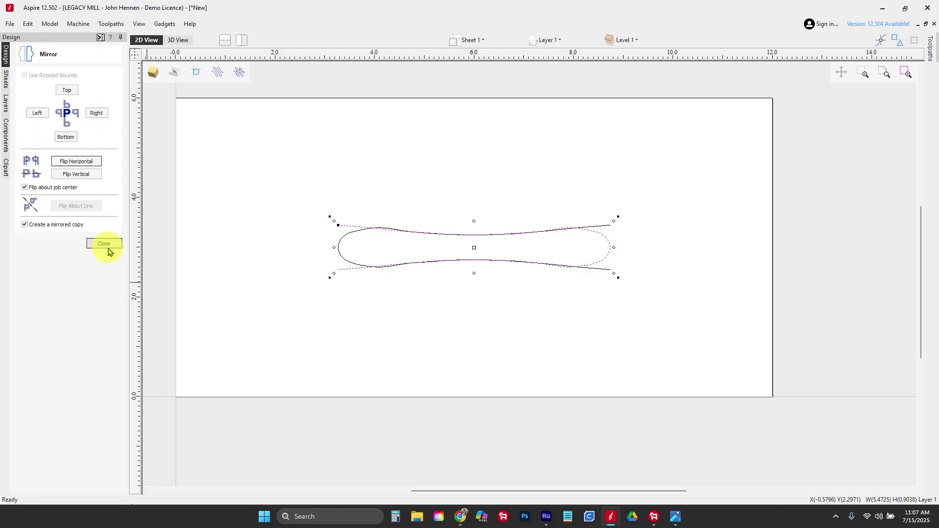
Finish mirroring and shift the flipped loop copy left until only the rounded ends of the two loops overlap
click(108, 248)
key(Left)
key(Left)
key(Left)
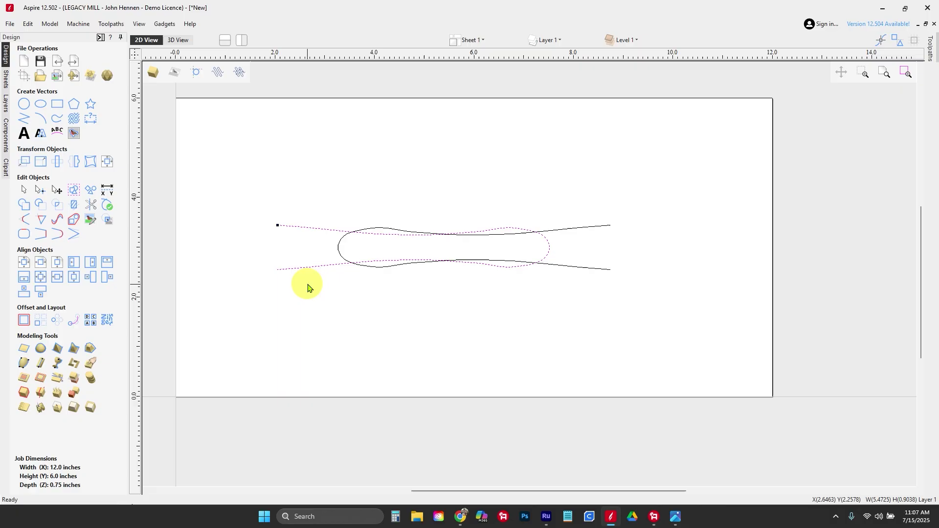
key(Left)
key(Left)
key(Left)
key(Left)
key(Left)
key(Left)
key(Left)
key(Left)
key(Left)
key(Left)
key(Left)
key(Left)
key(Left)
key(Left)
key(Left)
key(Left)
key(Left)
key(Left)
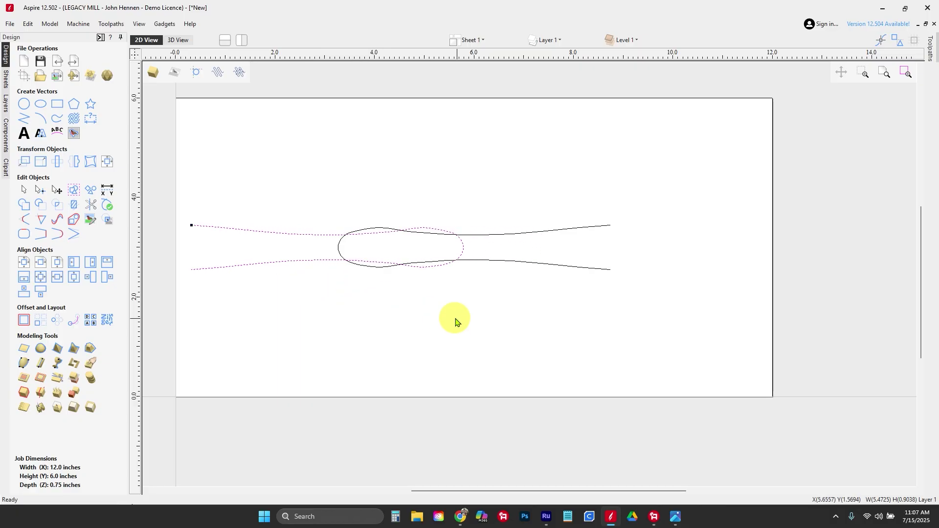
Select both overlapping loop vectors, center them together in the job, and deselect them
drag(466, 320, 346, 197)
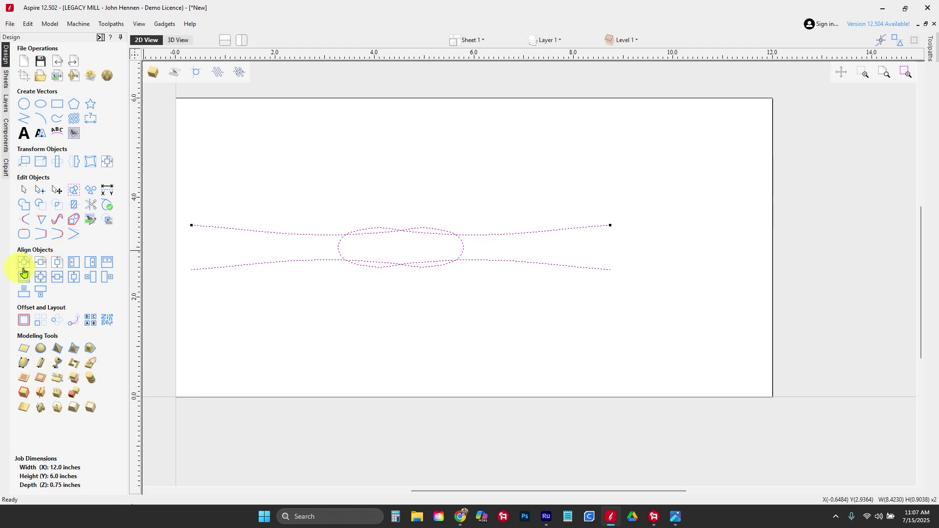
click(23, 265)
click(460, 292)
Select both loop vectors and show their nodes for editing
scroll(460, 293, up, 3)
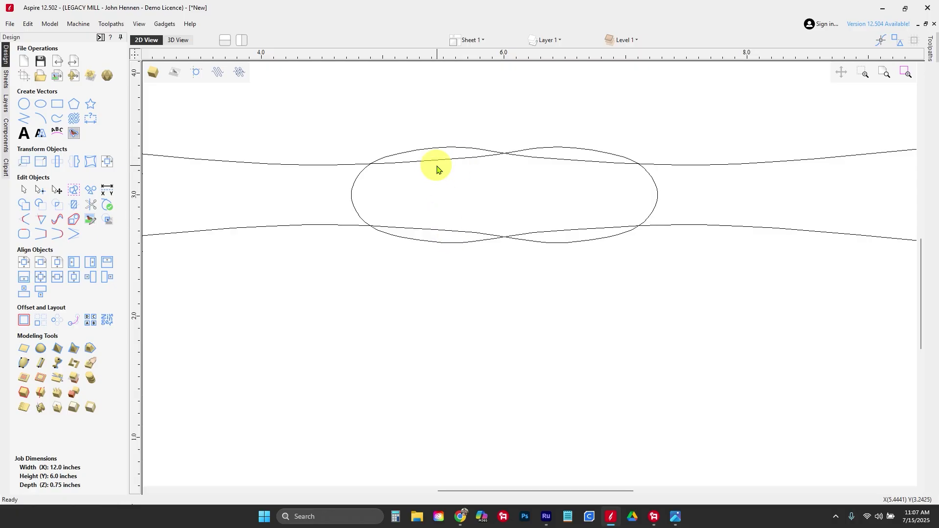
key(ctrl+a)
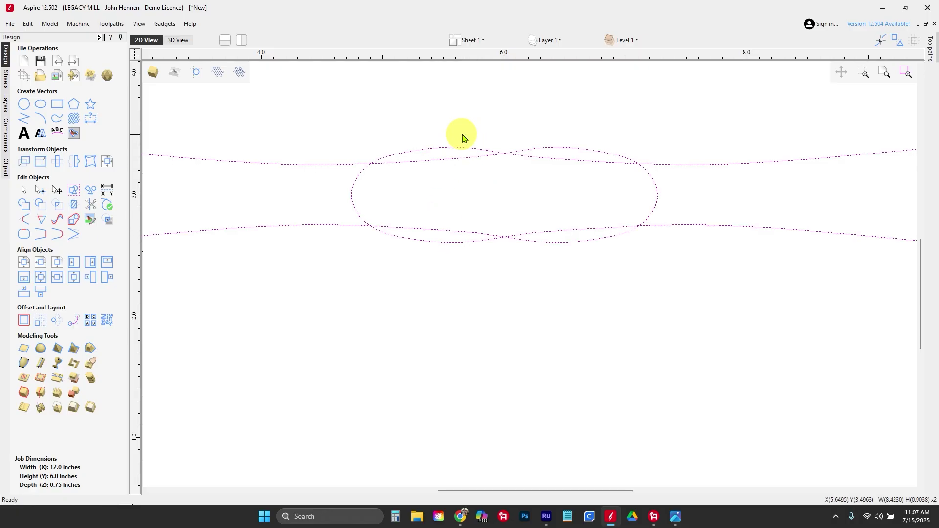
key(n)
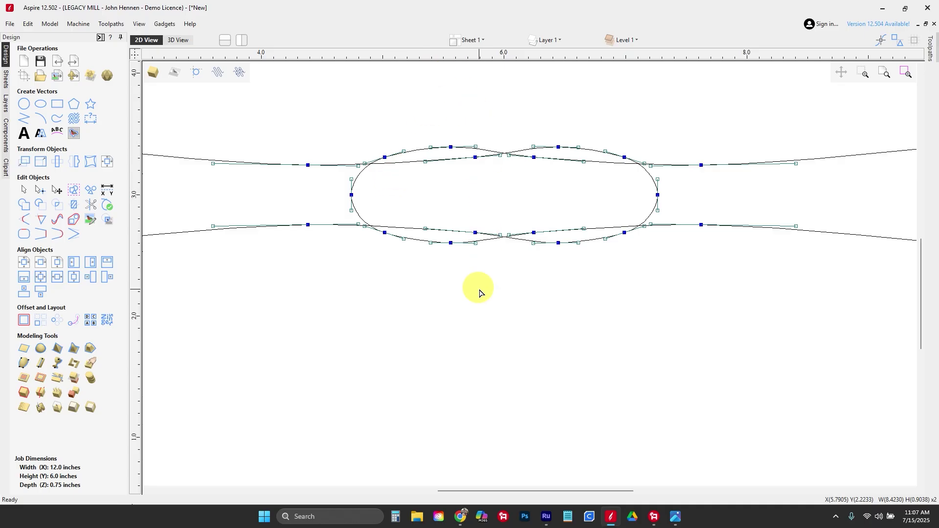
scroll(436, 185, up, 2)
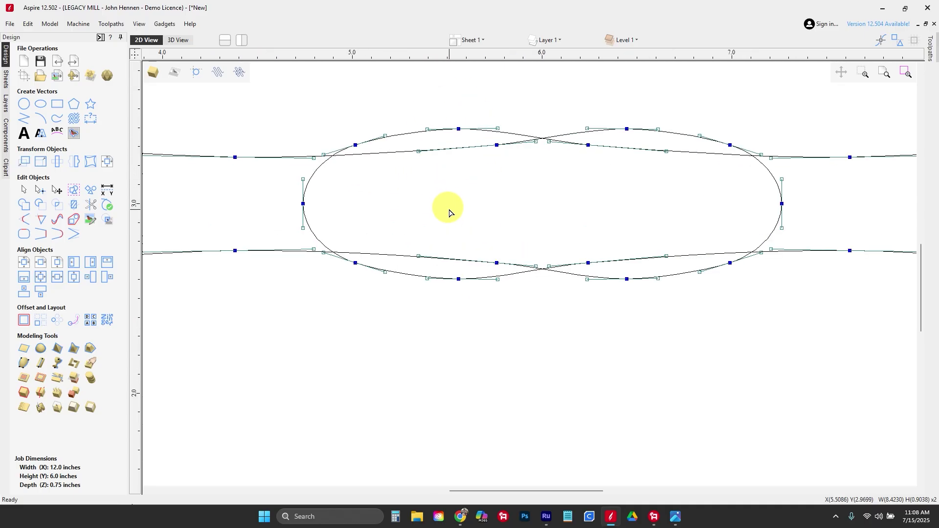
scroll(449, 208, down, 5)
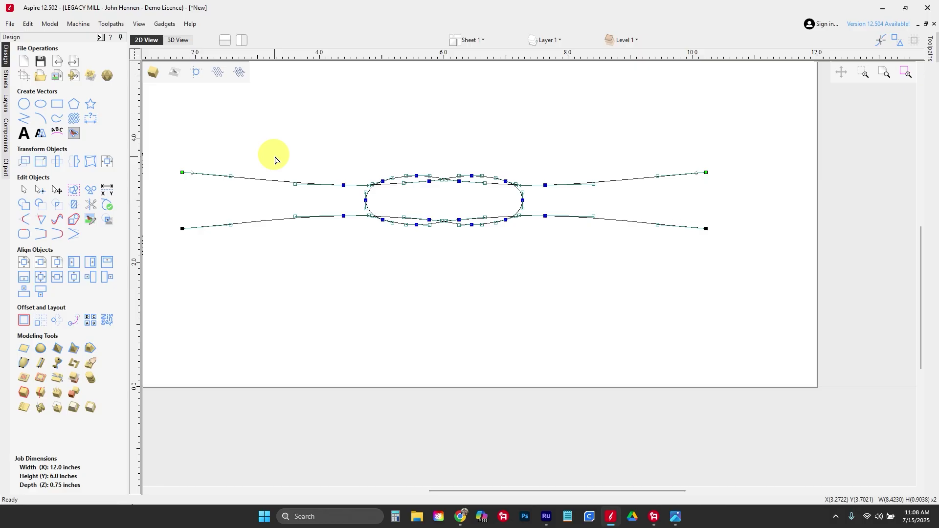
Narrow the neck of the loop with its open ends on the left by nudging its upper and lower neck nodes inward two increments each
drag(274, 157, 353, 223)
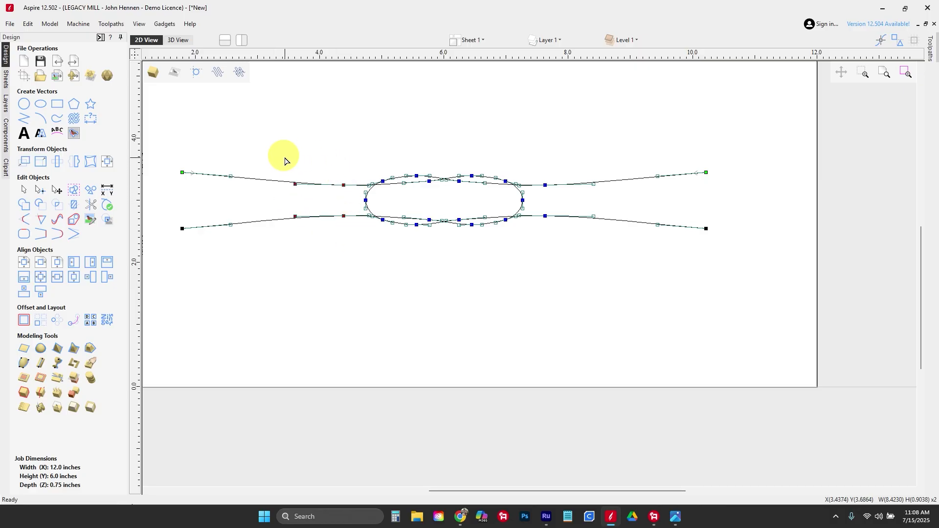
drag(279, 158, 353, 192)
scroll(353, 192, up, 4)
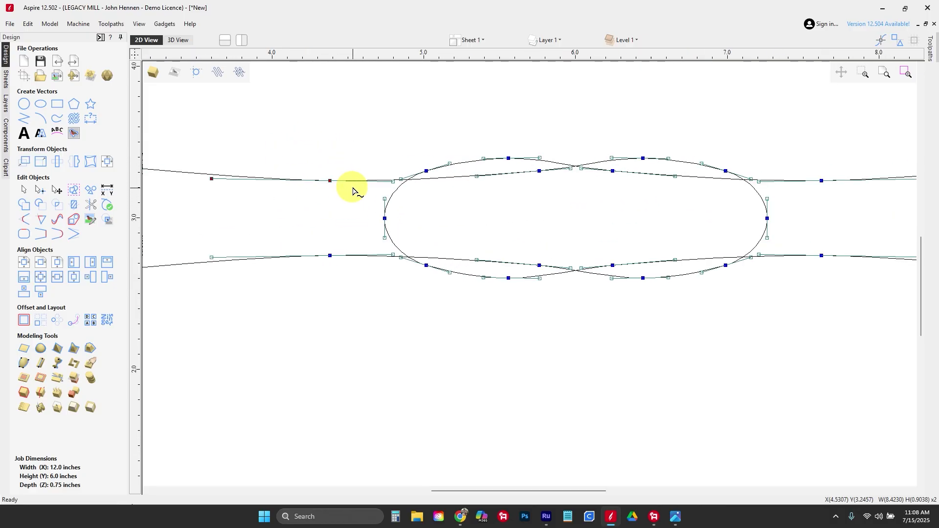
click(352, 190)
click(329, 181)
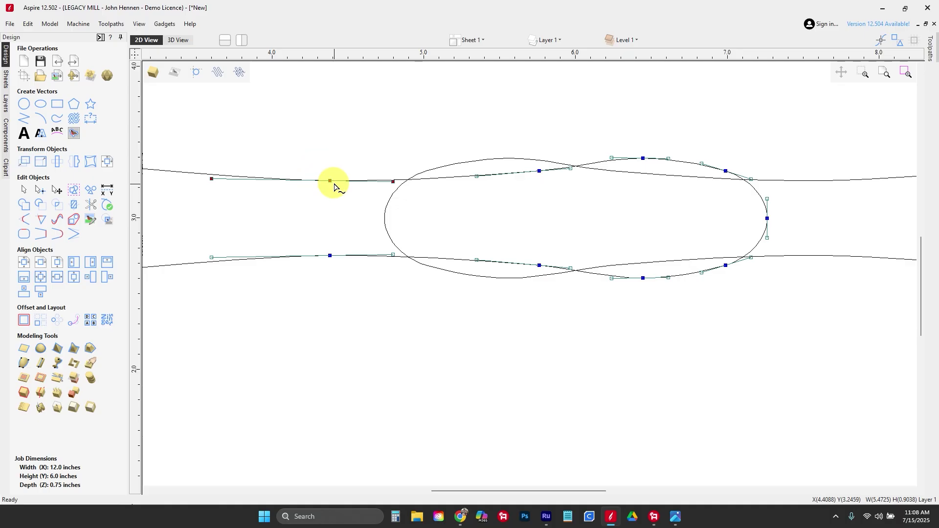
key(Down)
key(Down)
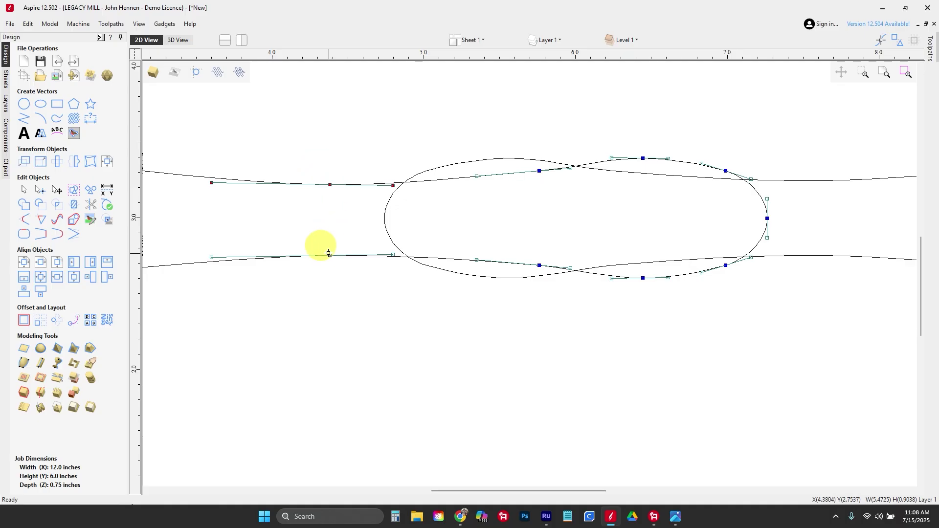
click(328, 255)
key(Up)
key(Up)
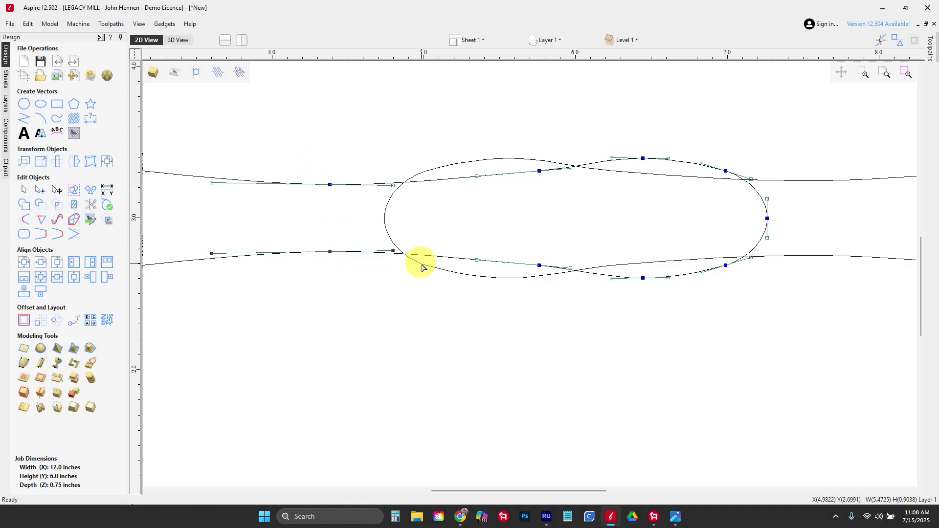
Narrow the neck of the loop with its open ends on the right by nudging both neck nodes inward two increments each
drag(503, 491, 574, 491)
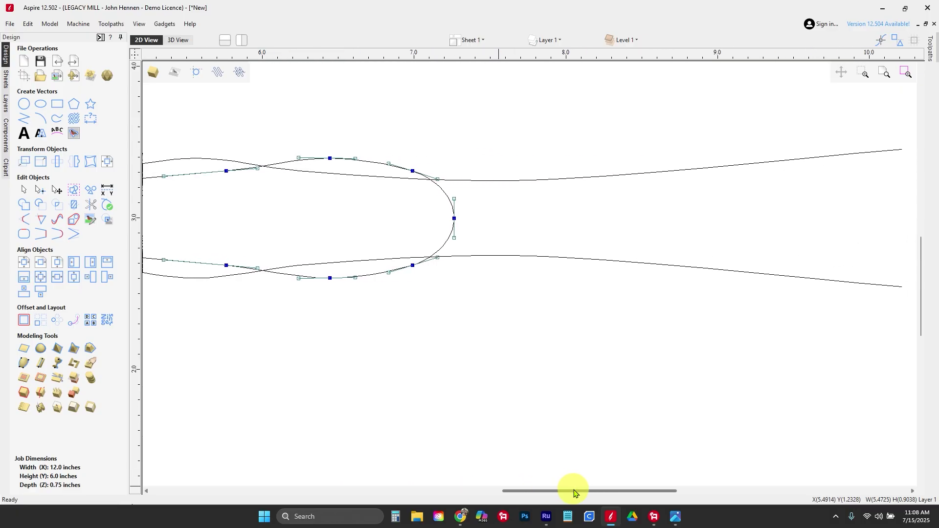
click(585, 260)
click(509, 255)
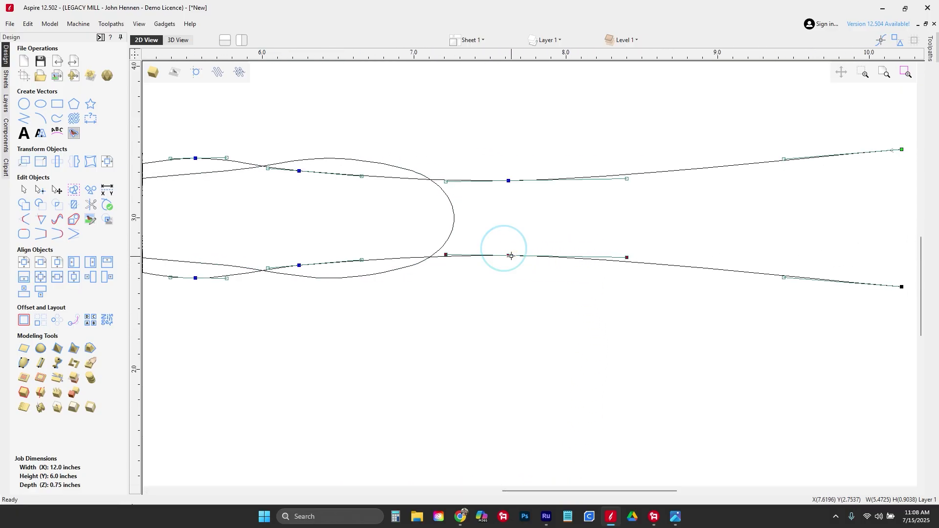
key(Up)
key(Up)
click(507, 182)
key(Down)
key(Down)
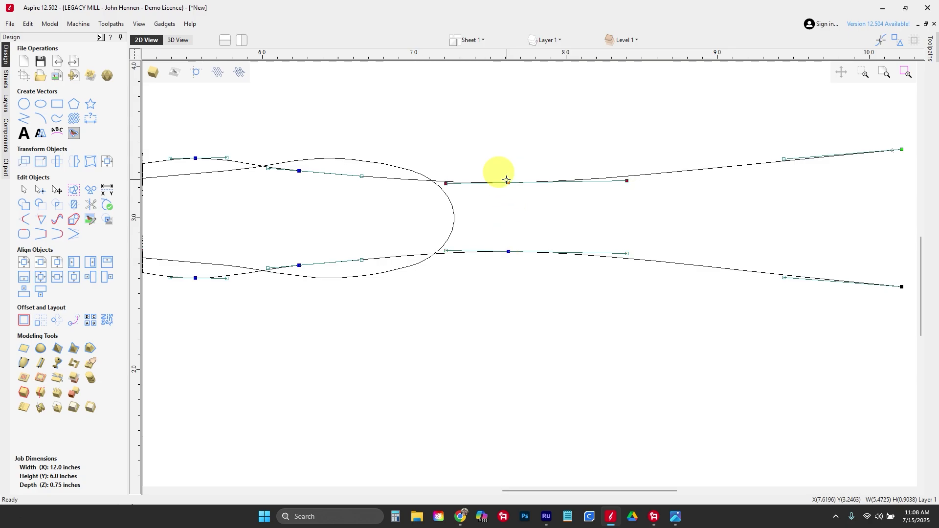
Widen the left rounded loop end by nudging its upper crest node up and its lower crest node down
scroll(569, 240, down, 2)
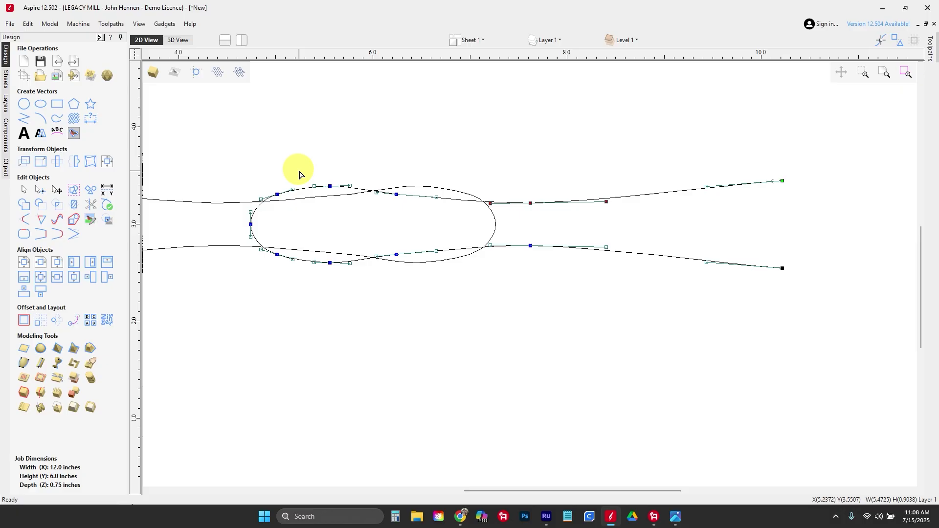
click(331, 186)
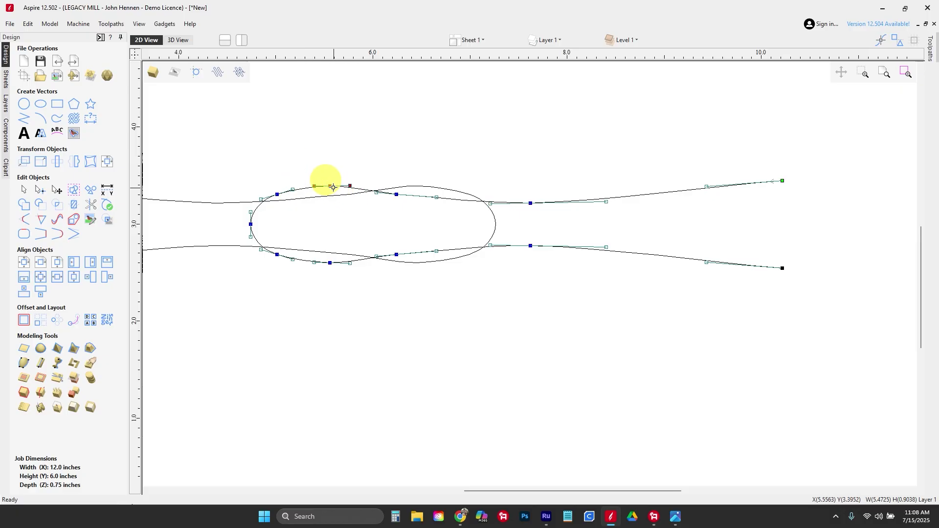
click(330, 187)
key(Up)
click(331, 265)
key(Down)
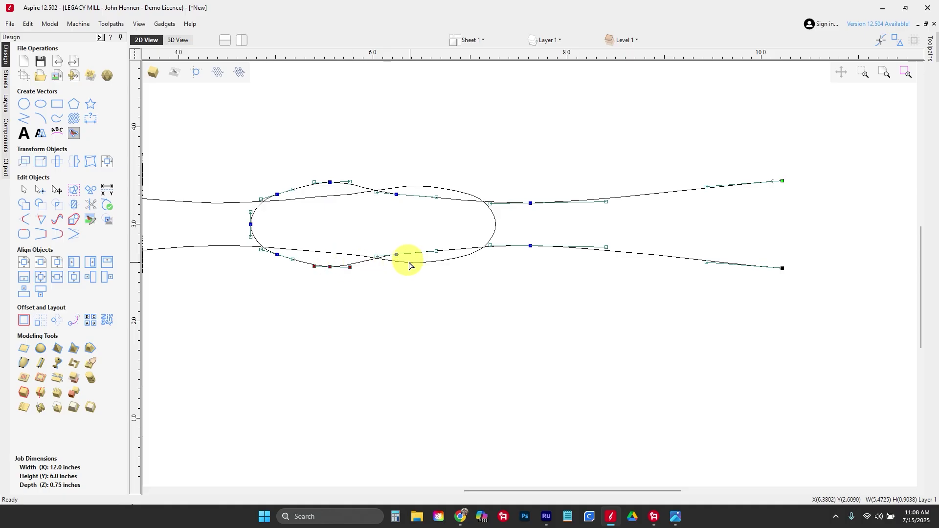
Move the upper and lower crest nodes of the right rounded loop end outward, and shift both slightly toward its tip
click(428, 264)
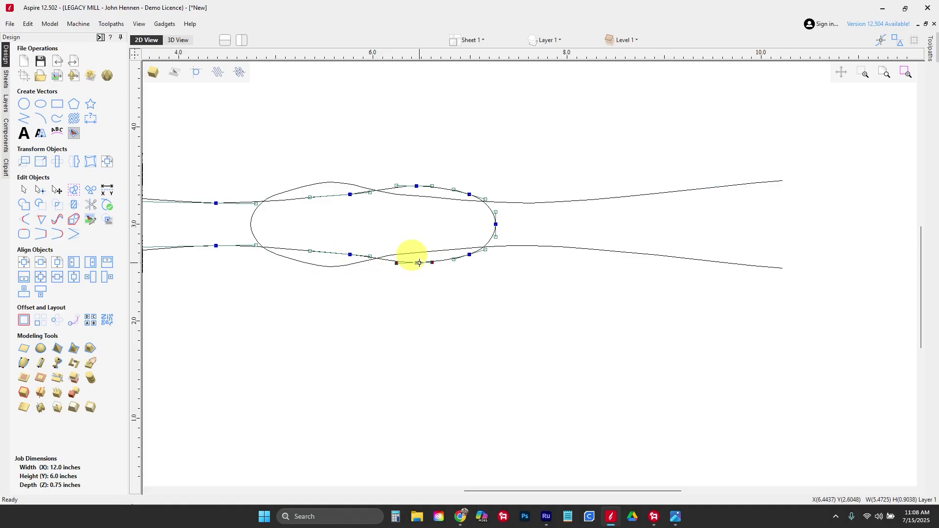
drag(416, 186, 416, 182)
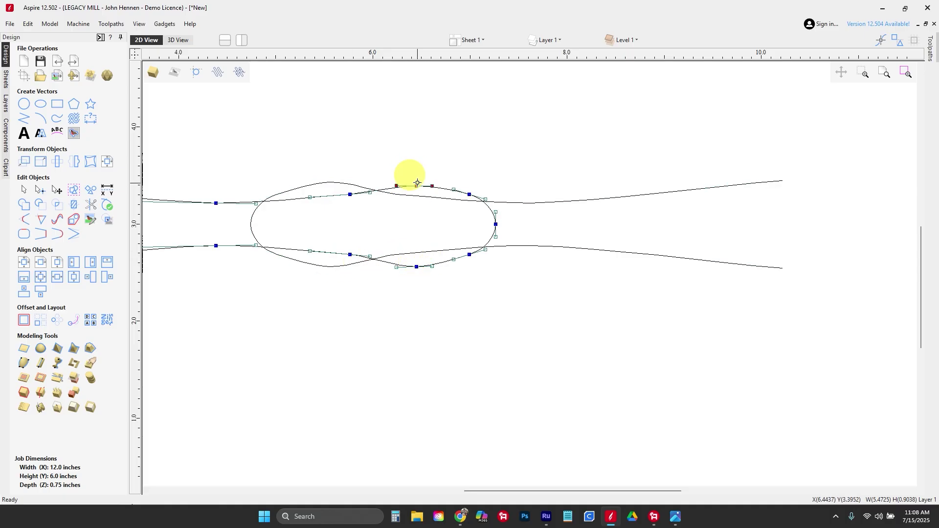
click(416, 213)
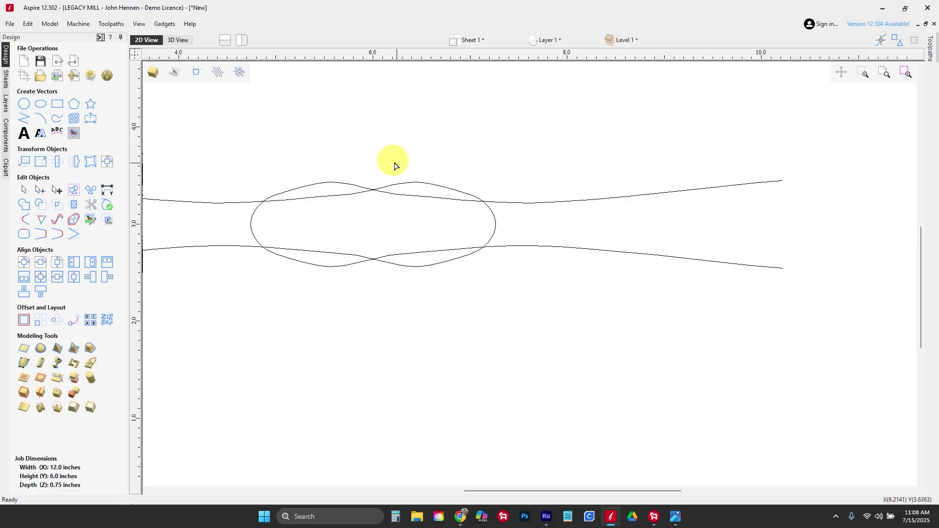
click(427, 185)
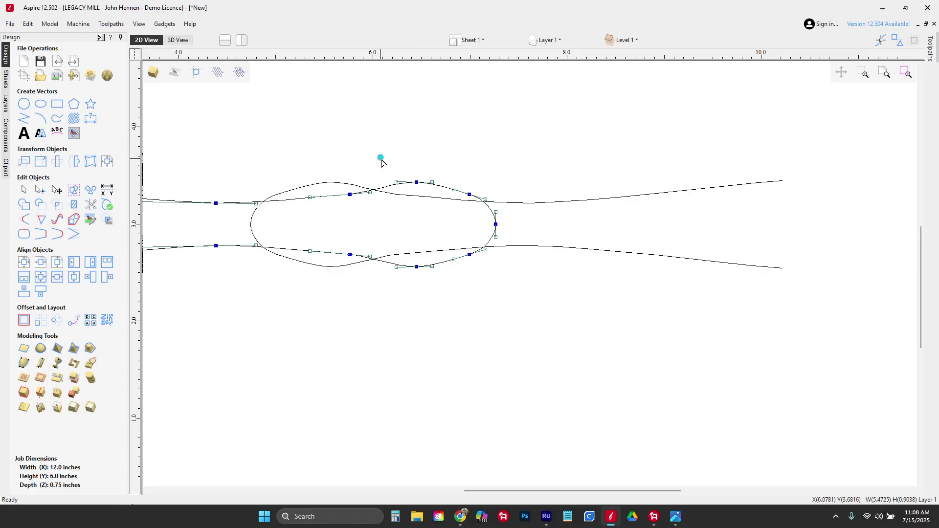
drag(382, 157, 441, 284)
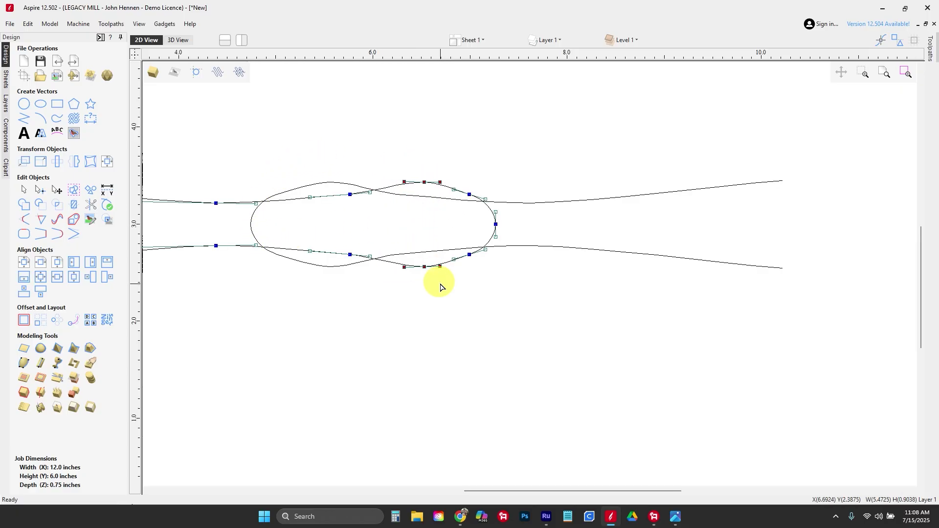
Delete the upper and lower shoulder nodes between the crests and the tip of the right rounded end
scroll(479, 197, up, 3)
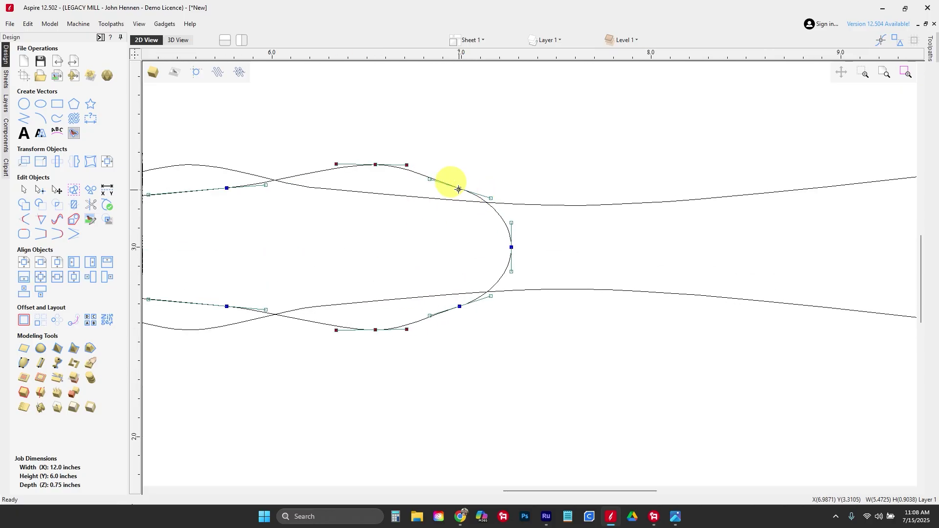
click(459, 190)
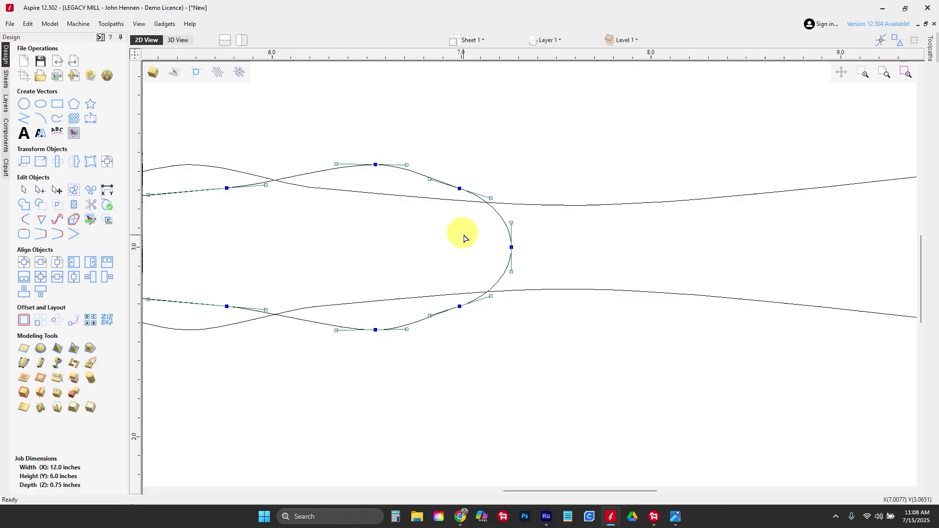
click(459, 189)
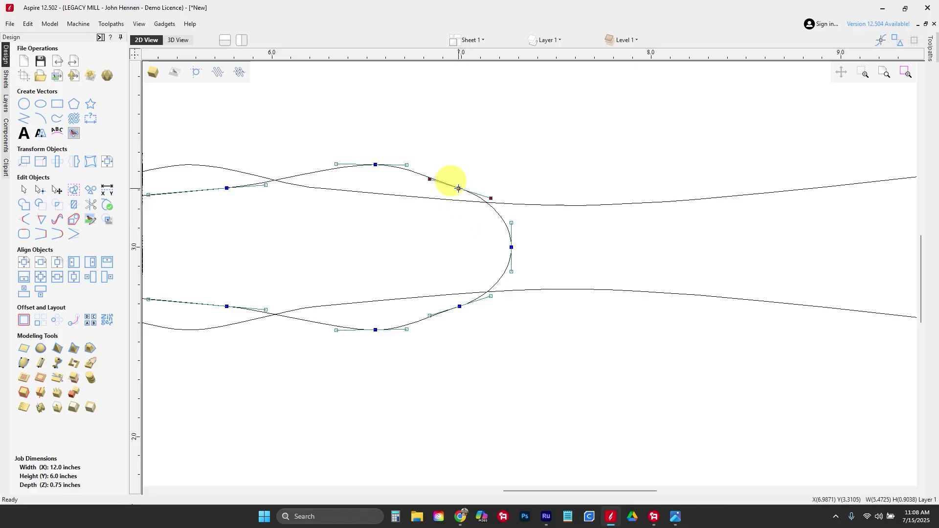
key(d)
key(d)
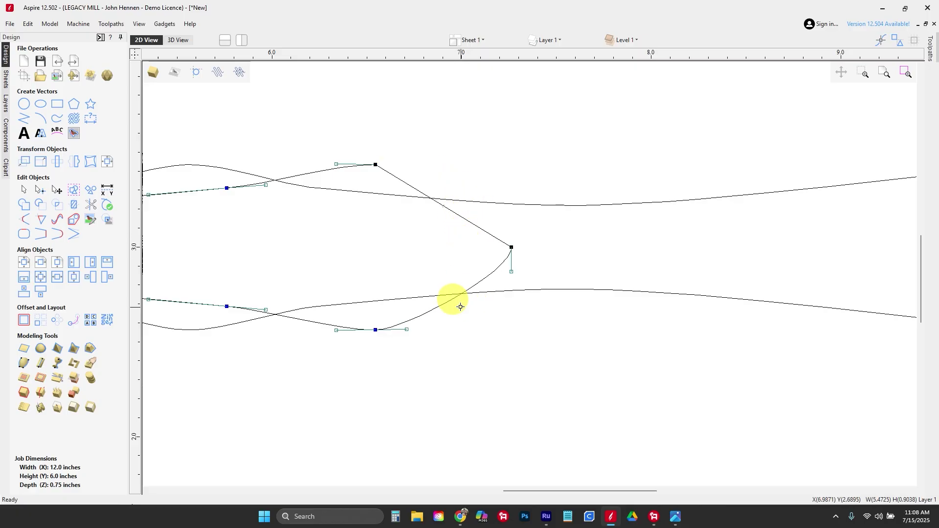
Rebuild the right rounded end with smooth curves through the tip node and roughly horizontal handles at both crest nodes
key(l)
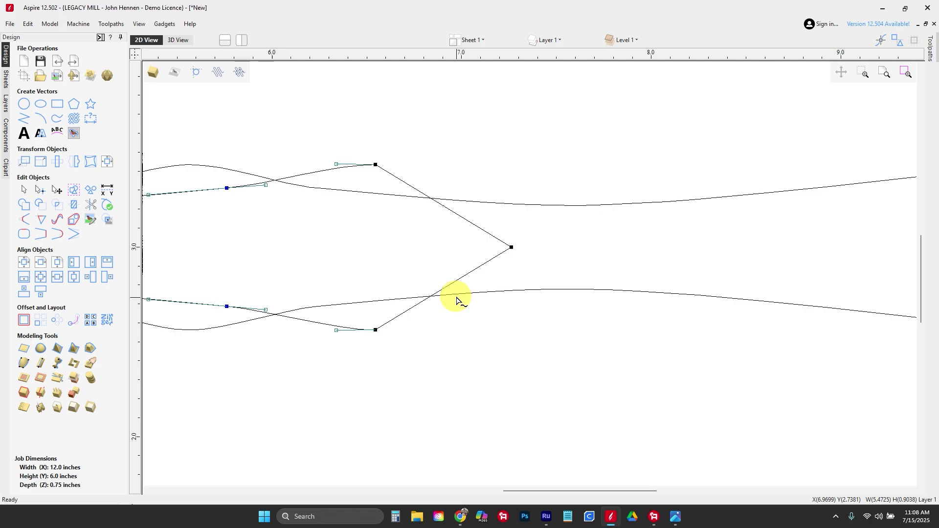
key(s)
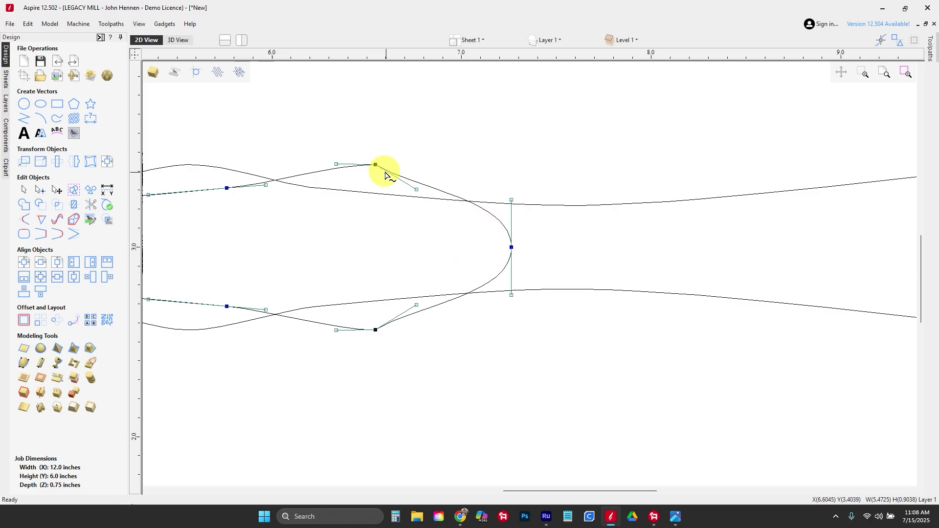
drag(416, 188, 434, 166)
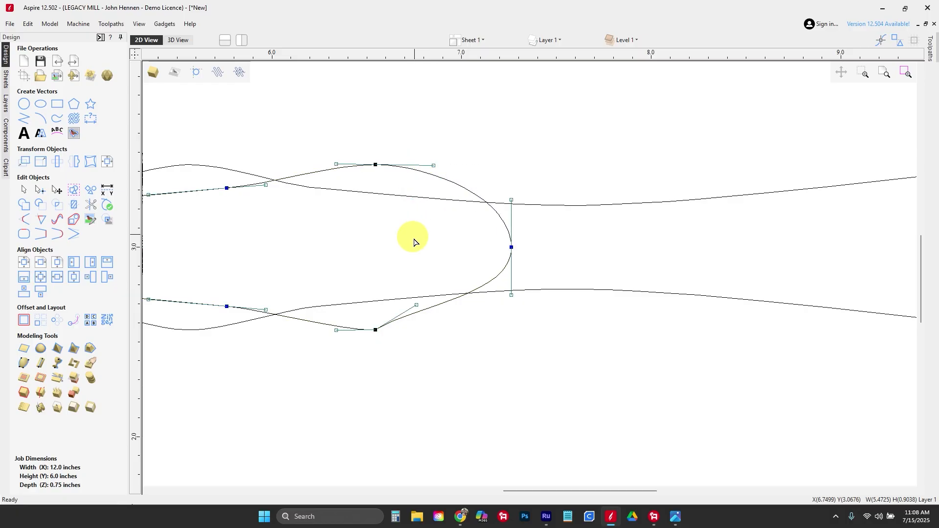
drag(416, 302, 433, 331)
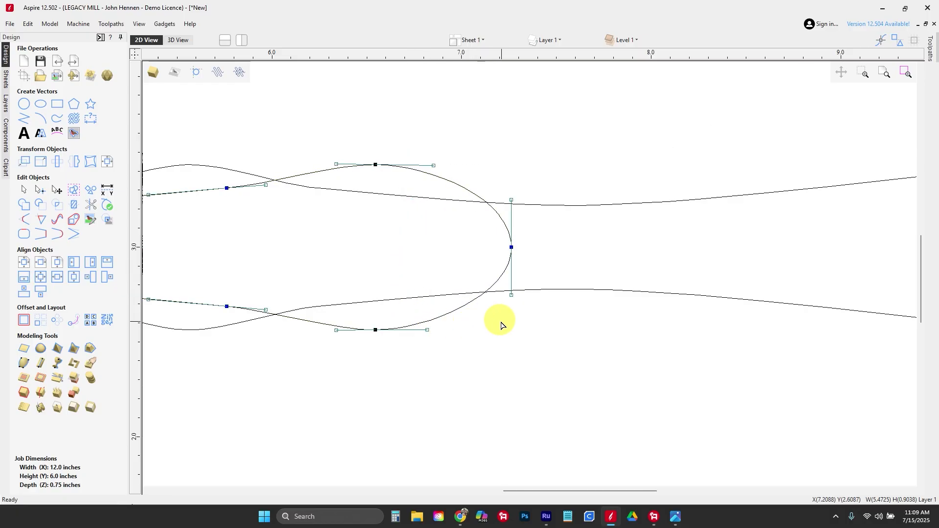
Delete the unreshaped loop vector whose open ends point right, keeping only the reshaped one
scroll(538, 313, down, 2)
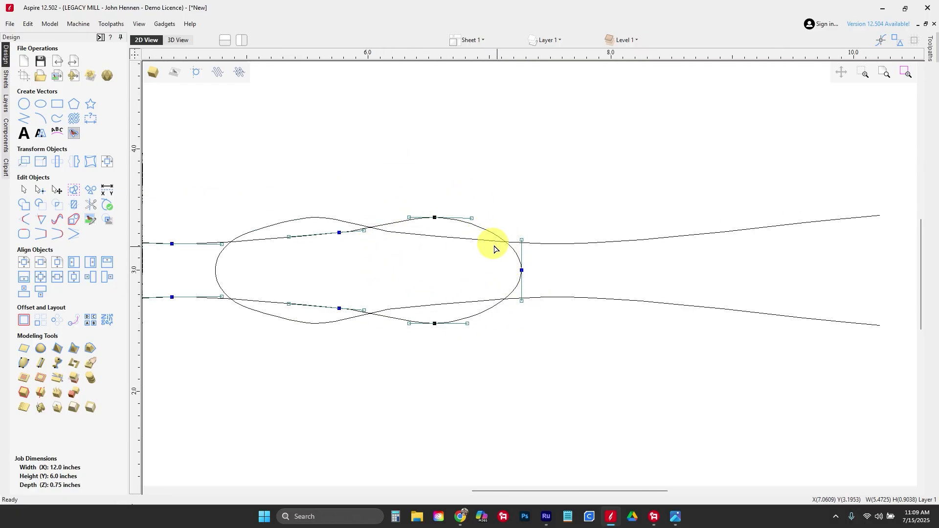
scroll(515, 266, up, 2)
scroll(625, 245, down, 2)
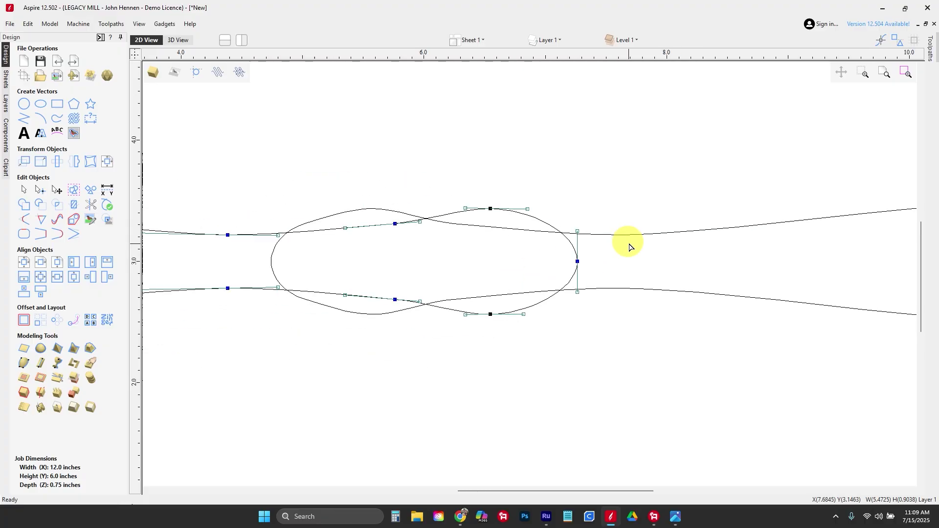
click(651, 310)
drag(698, 345, 662, 206)
key(Delete)
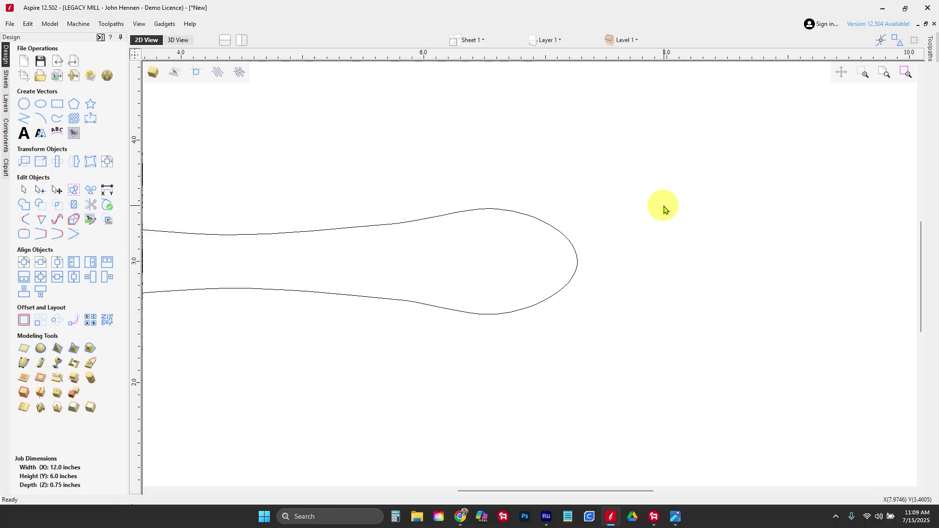
Create a horizontally mirrored copy of the rope loop and shift it right until the two rounded ends overlap and interlock
drag(475, 365, 374, 251)
click(375, 252)
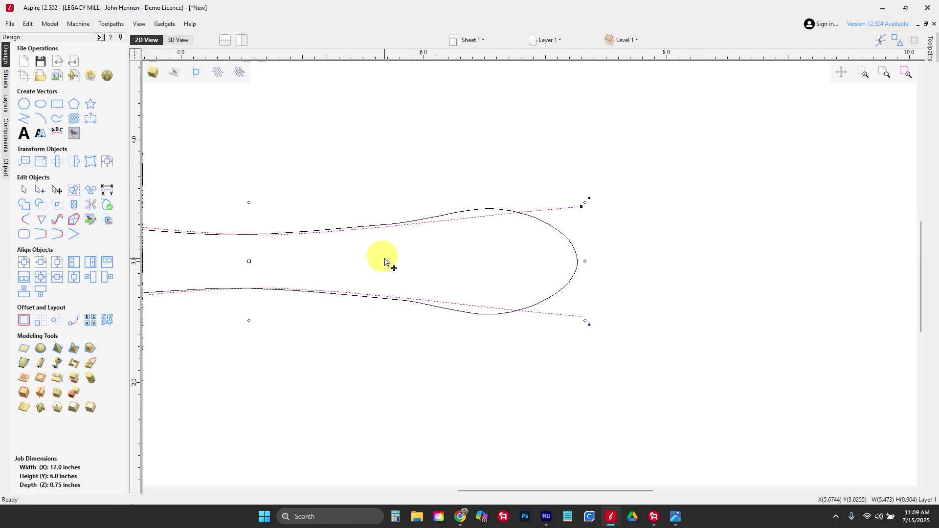
scroll(384, 262, down, 3)
key(Right)
key(Right)
key(Right)
key(Right)
key(Right)
key(Right)
key(Right)
key(Right)
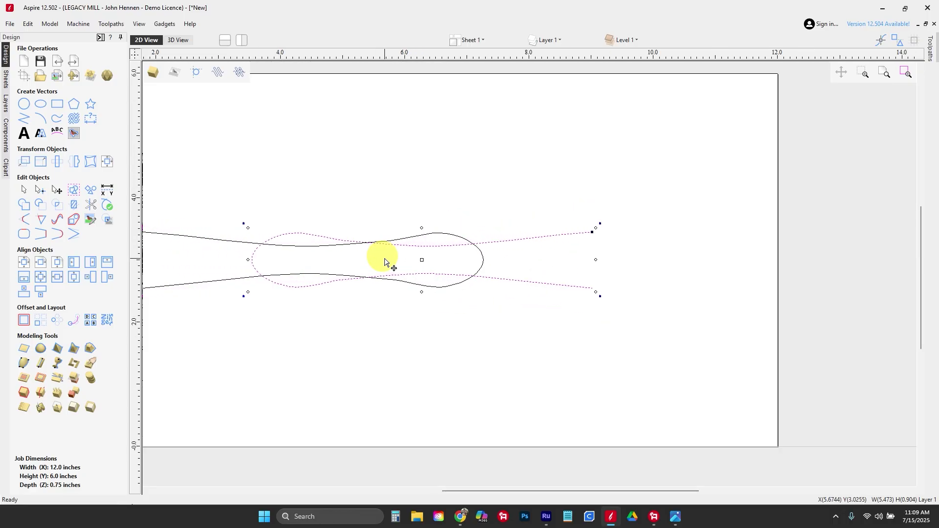
key(Right)
key(Right)
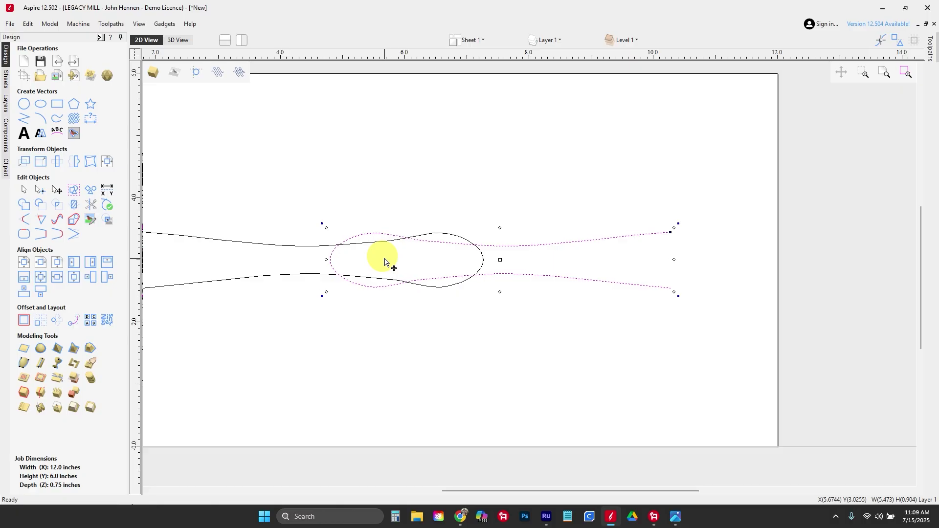
key(Left)
key(Left)
key(Left)
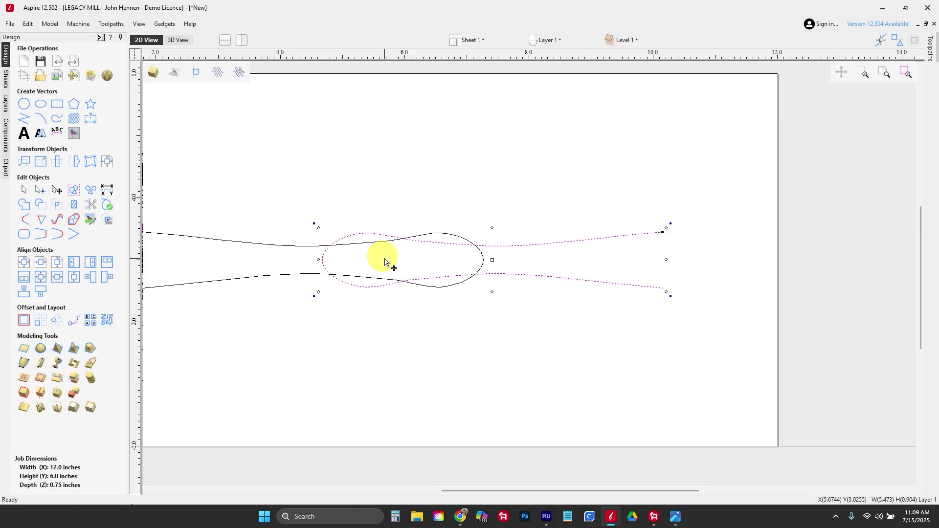
Move the tip nodes of both overlapping rounded ends slightly inward toward the knot's centre
scroll(478, 258, up, 2)
click(484, 264)
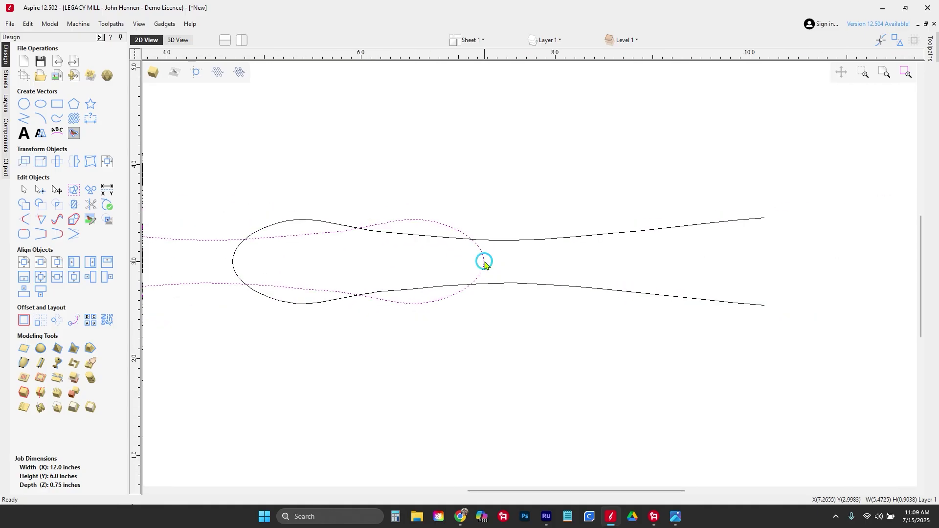
key(n)
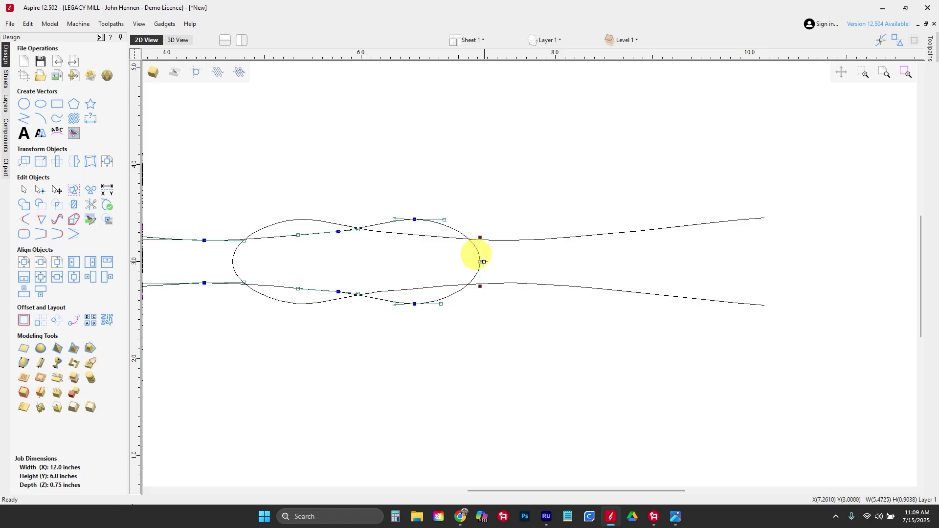
drag(483, 262, 481, 262)
click(233, 264)
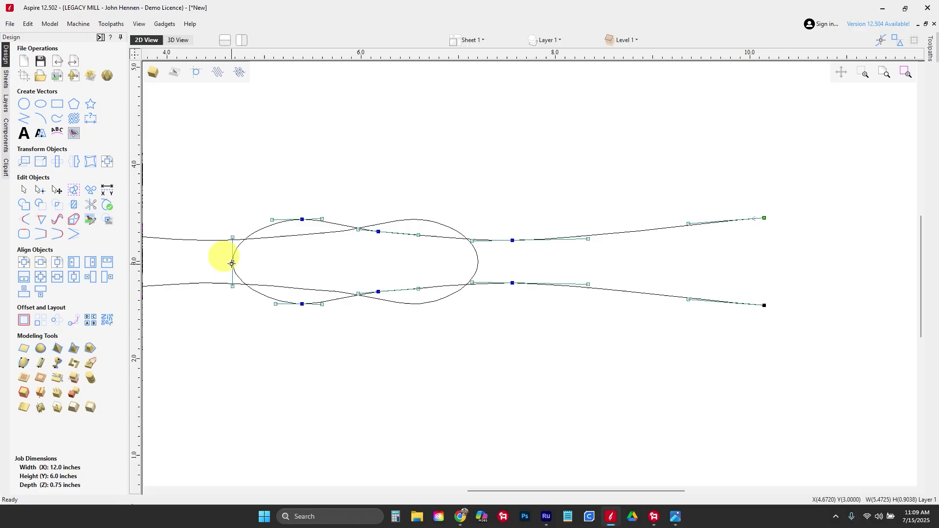
click(251, 310)
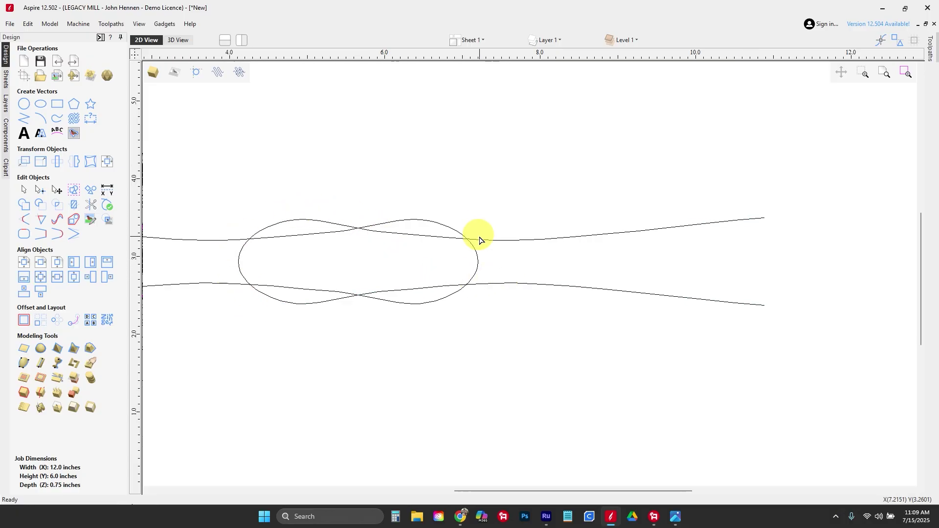
Draw a circle in the empty area above the knot's left side and set its diameter to 0.375 inches
scroll(479, 238, down, 2)
scroll(538, 212, down, 2)
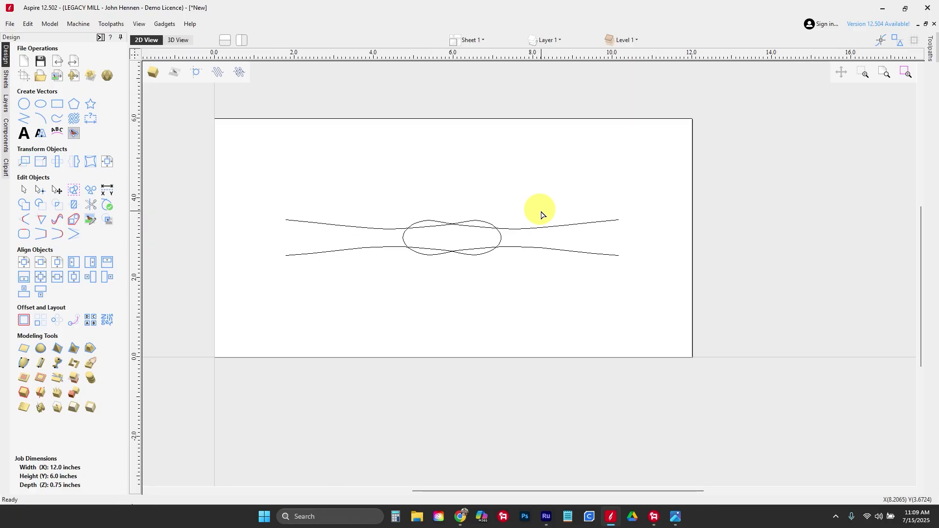
click(26, 106)
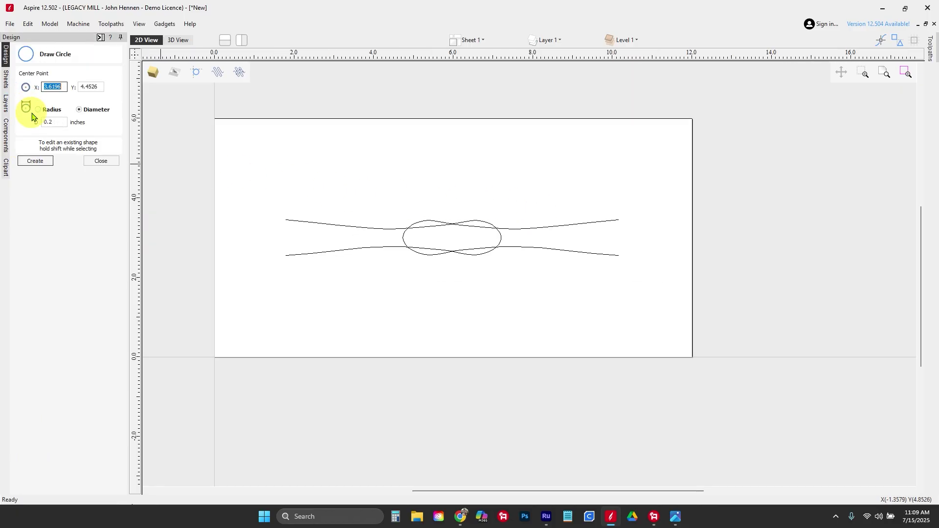
click(346, 181)
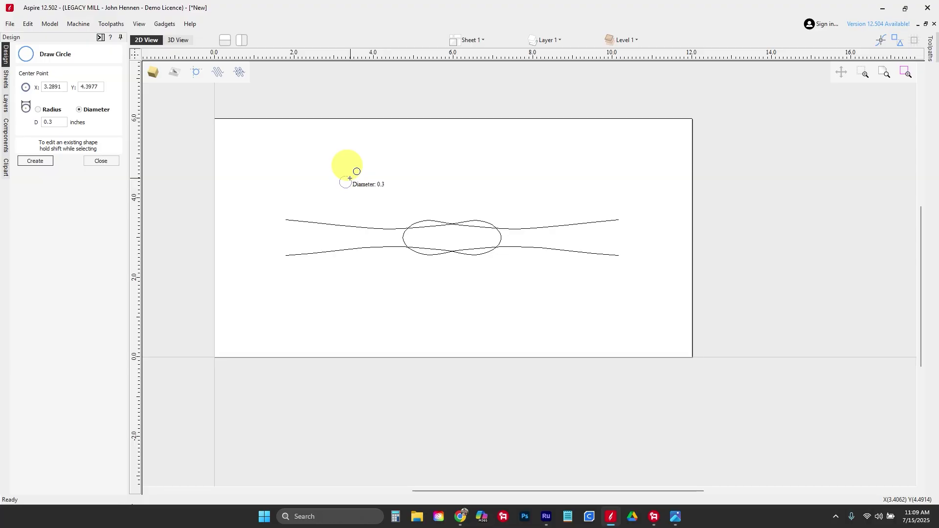
double_click(54, 122)
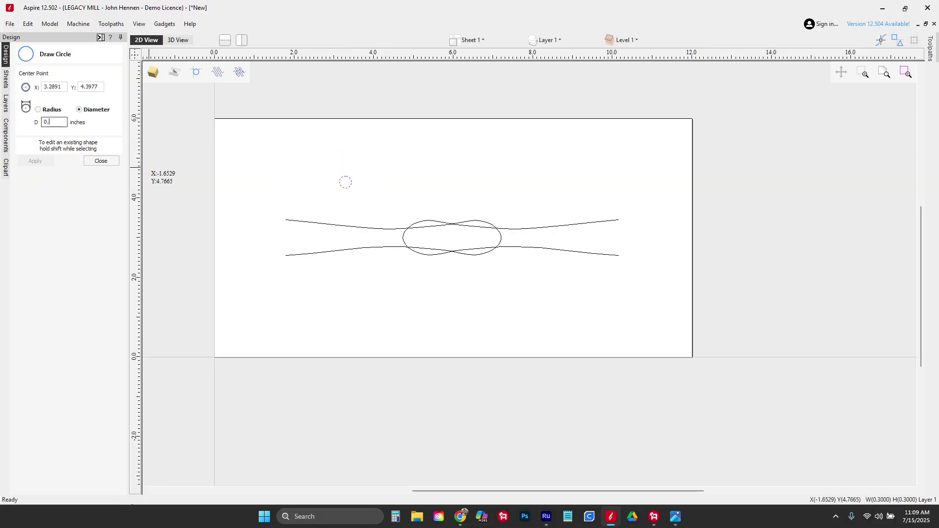
click(35, 160)
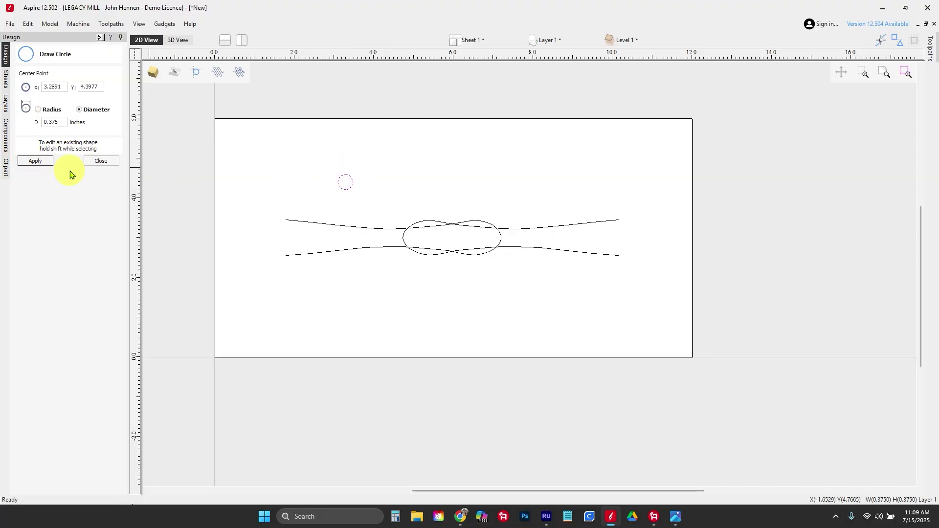
click(101, 161)
Remove the bottom node of the small circle so only its upper half arc is left
scroll(321, 195, up, 3)
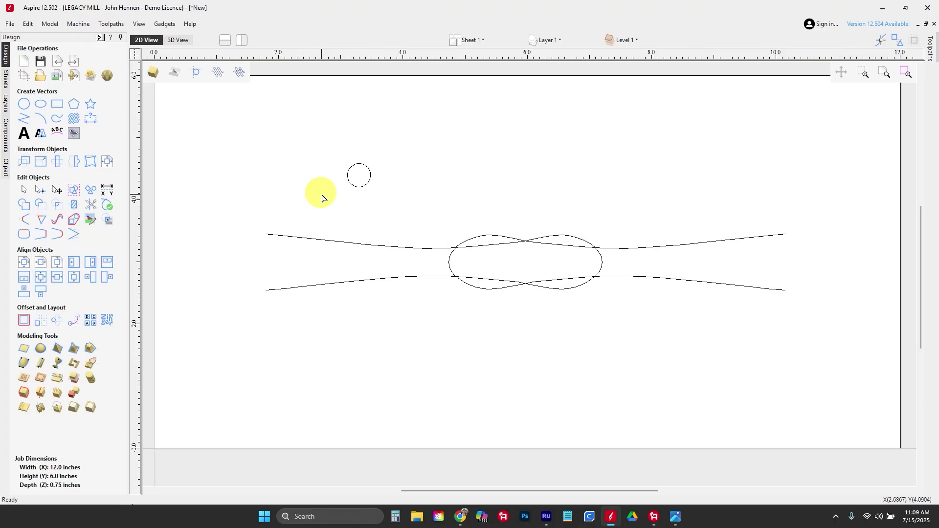
click(351, 179)
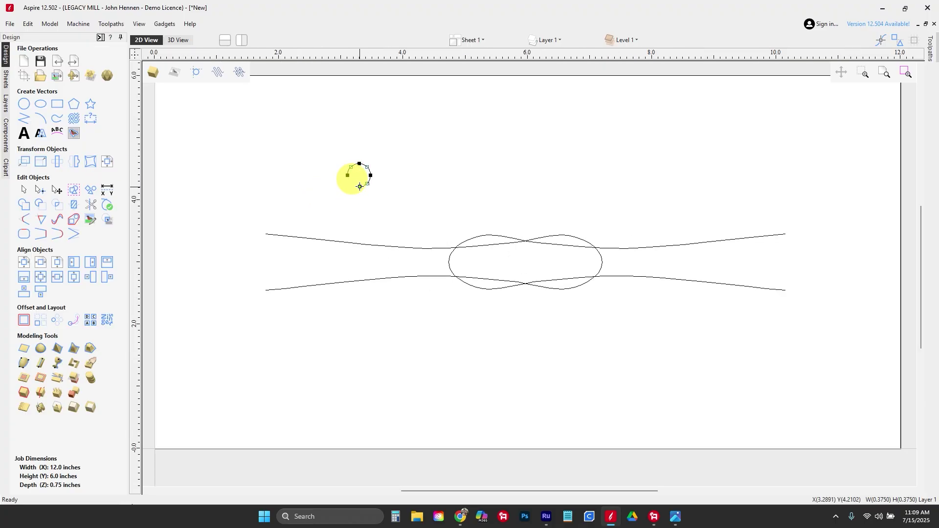
key(d)
key(Escape)
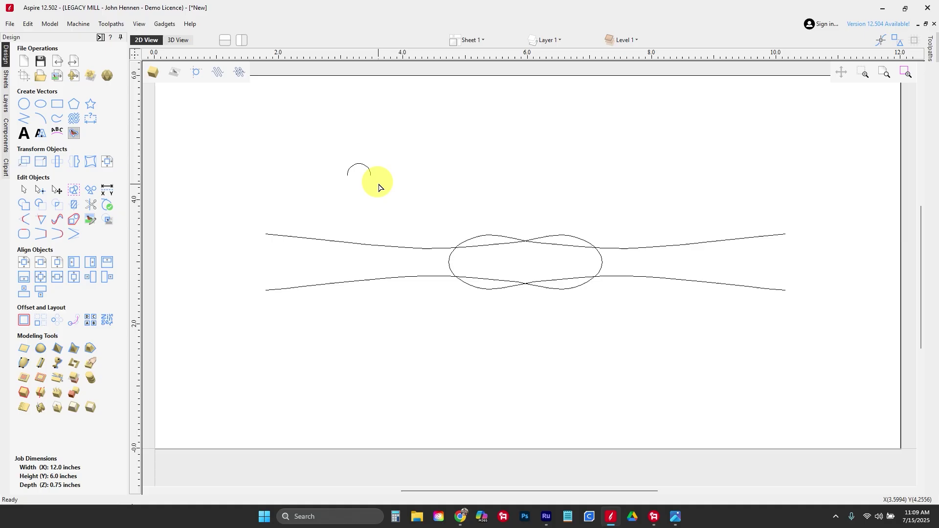
click(295, 142)
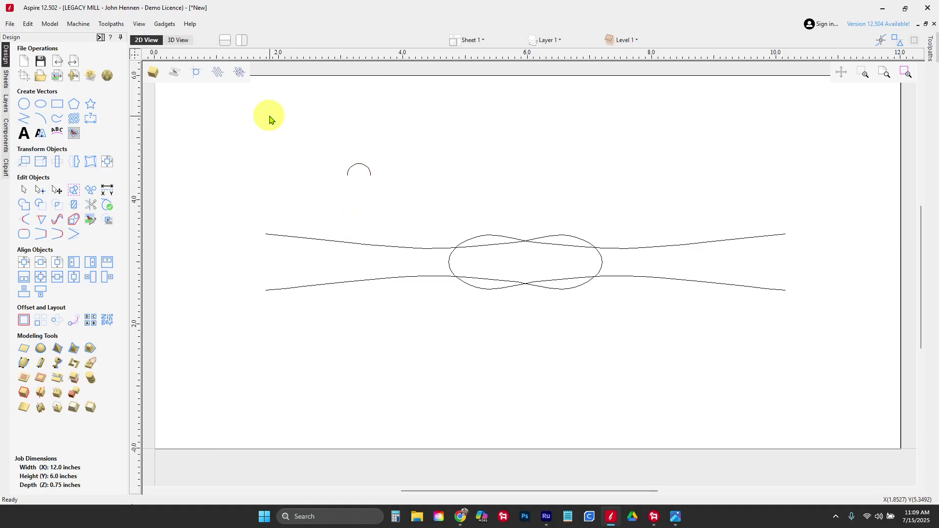
Show the 2D and 3D views together, and extrude and weave the half-circle profile along both loop vectors as drive rails
click(225, 40)
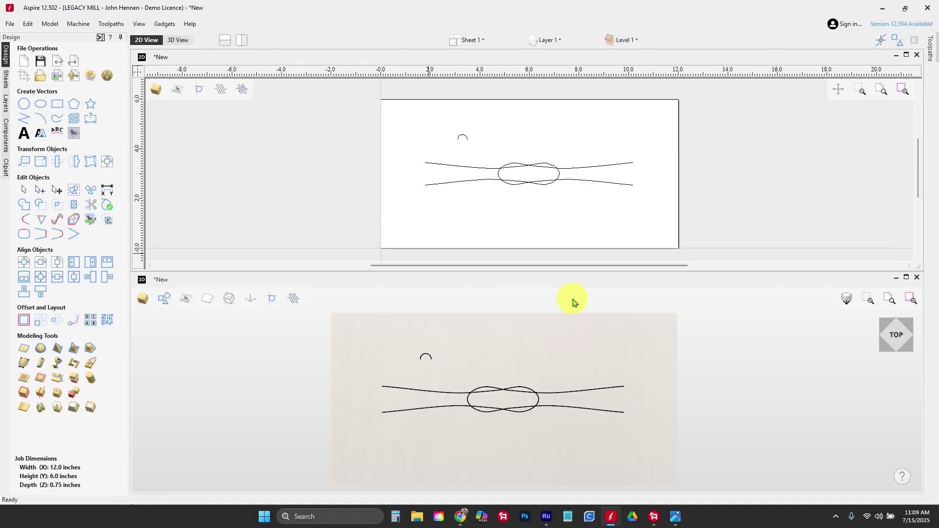
click(503, 397)
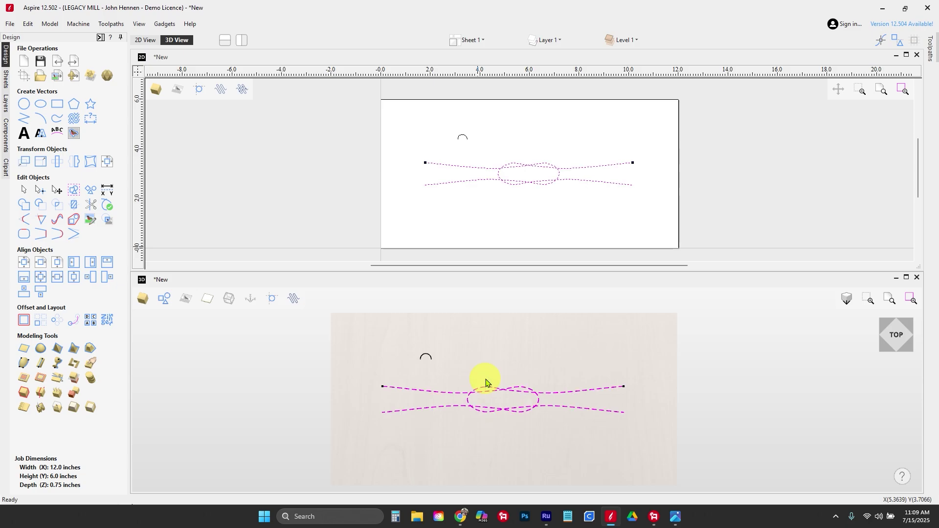
click(41, 363)
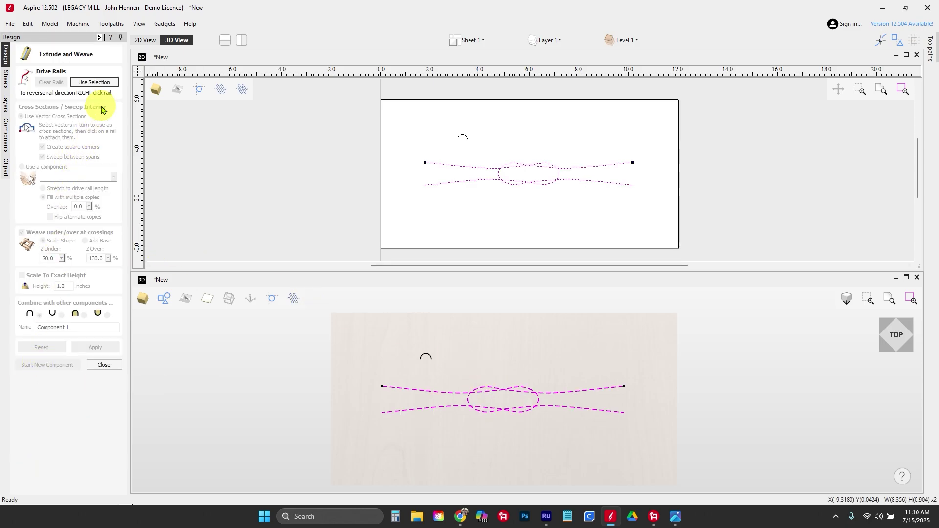
click(93, 82)
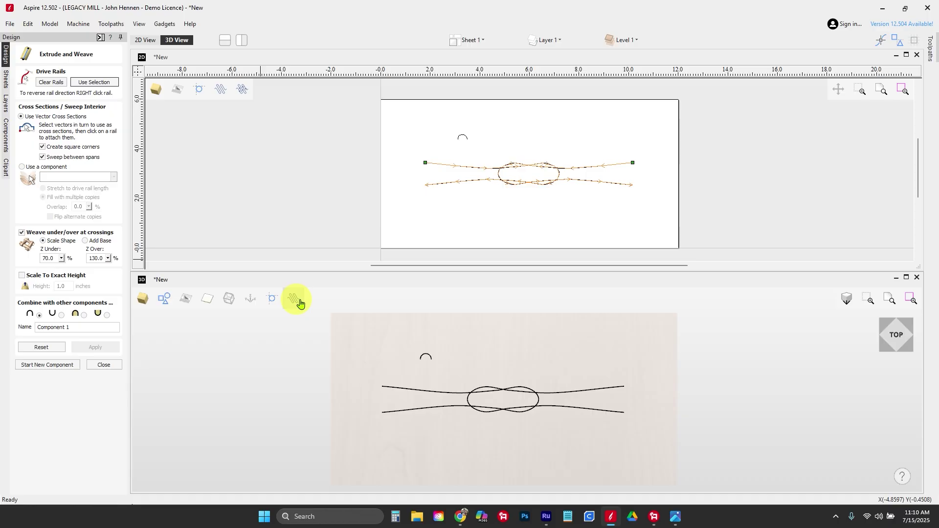
click(425, 358)
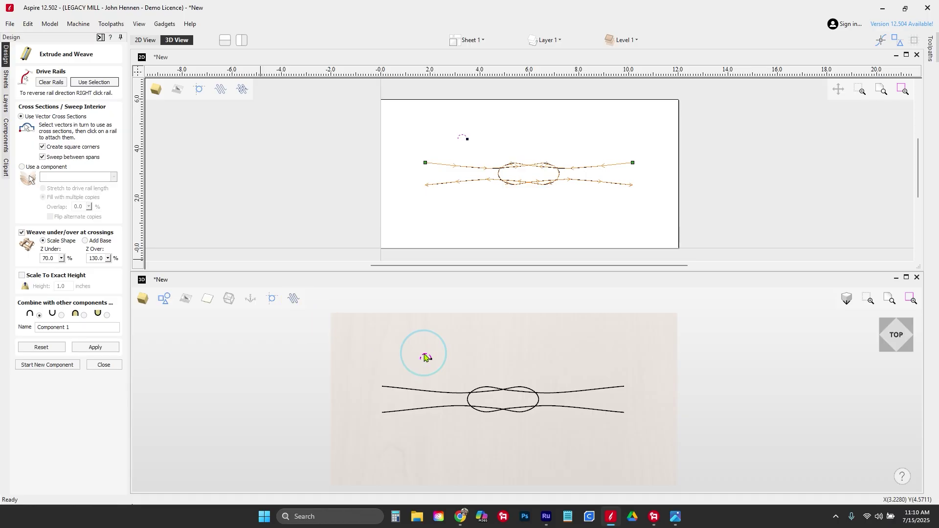
click(94, 347)
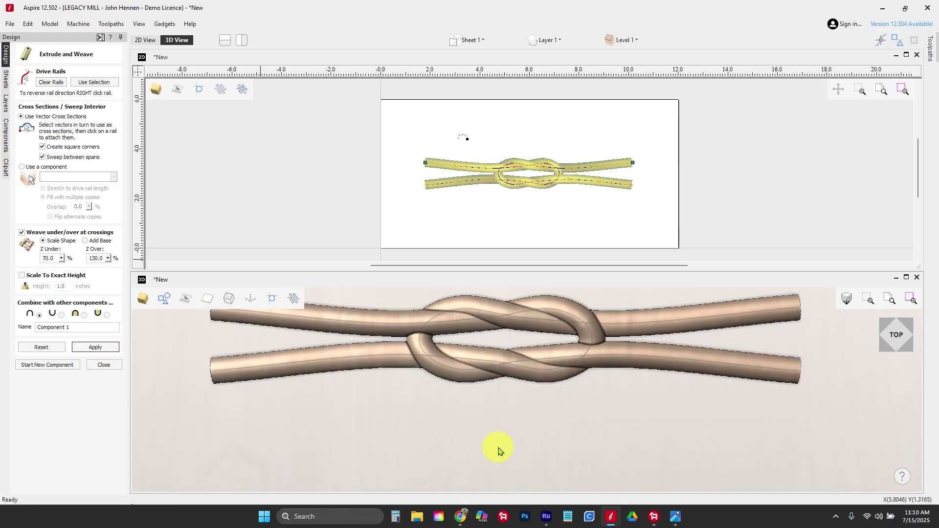
drag(499, 450, 478, 431)
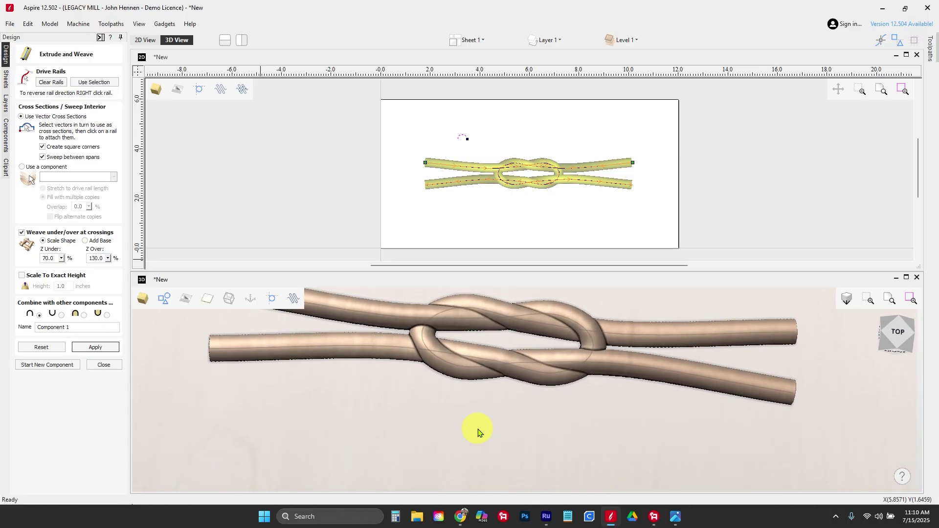
click(105, 365)
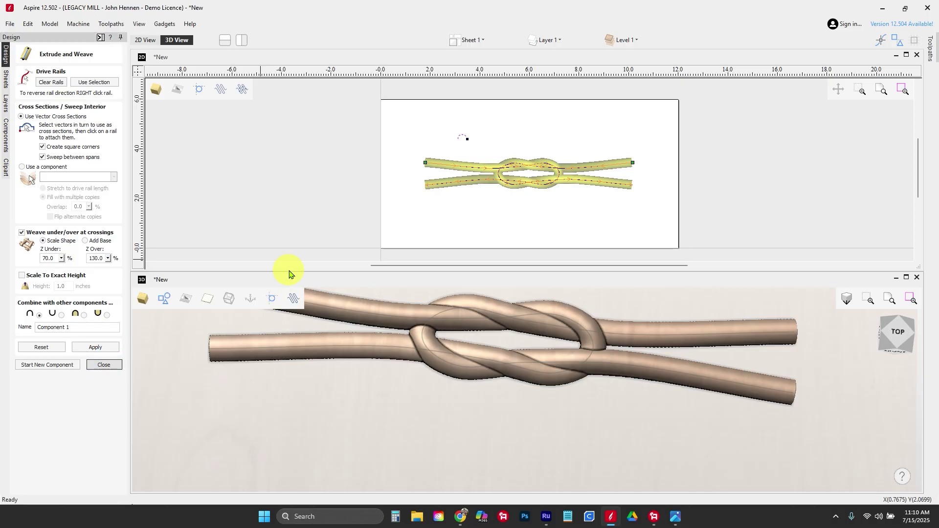
click(506, 198)
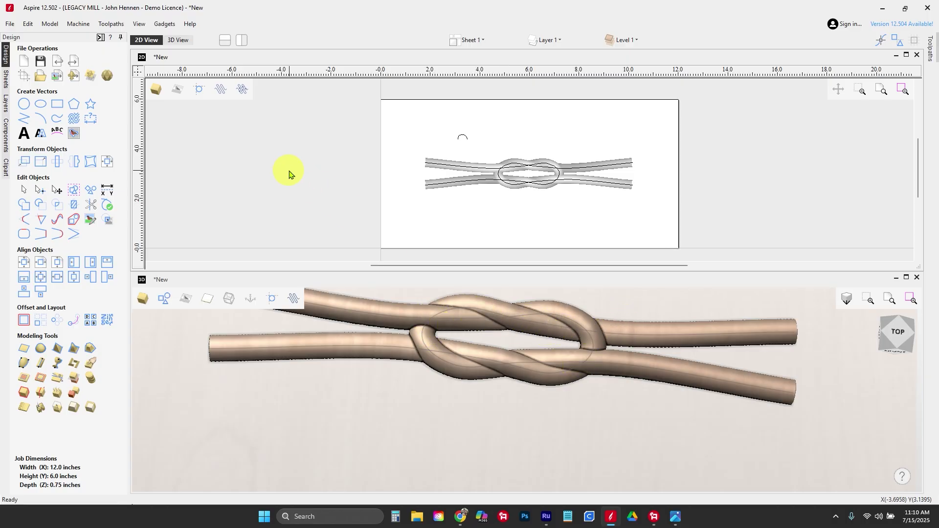
Draw a horizontal line about 18.9 inches long at Y 3 through the knot and centre it horizontally in the material
click(30, 125)
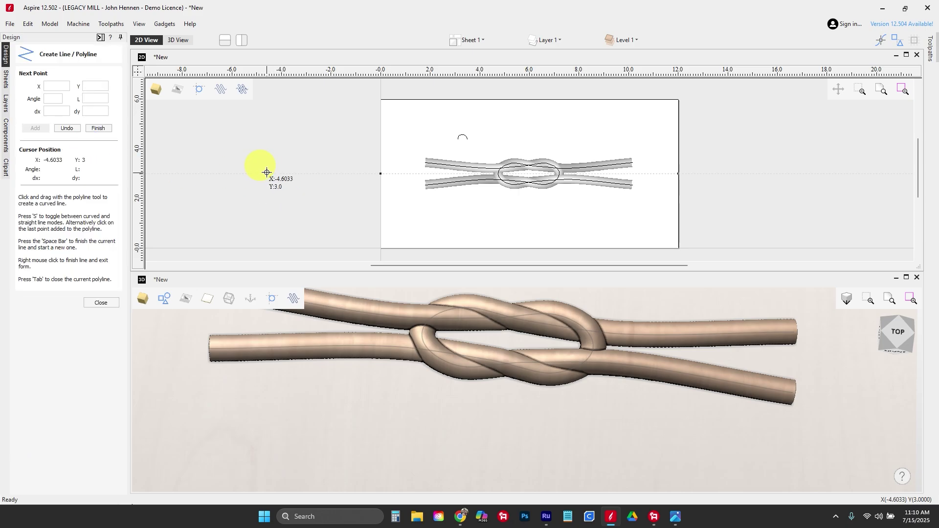
click(266, 174)
click(735, 173)
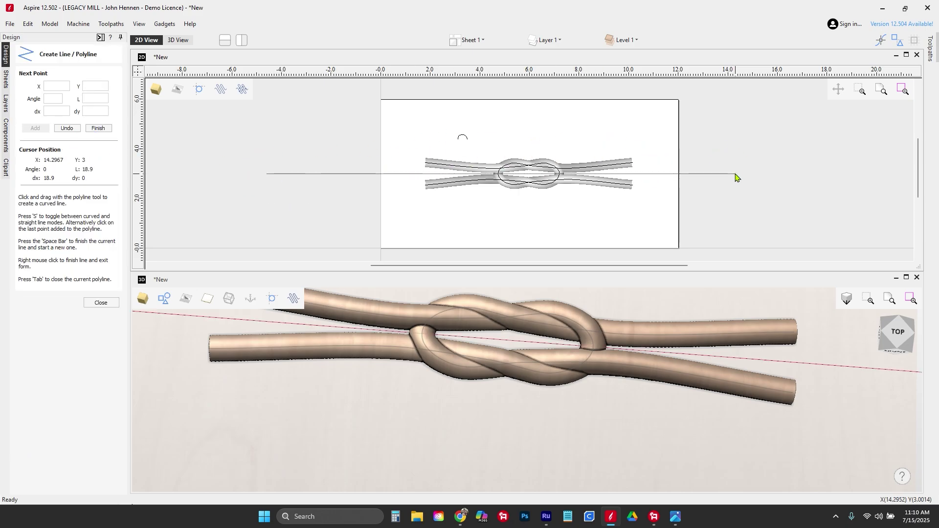
right_click(734, 177)
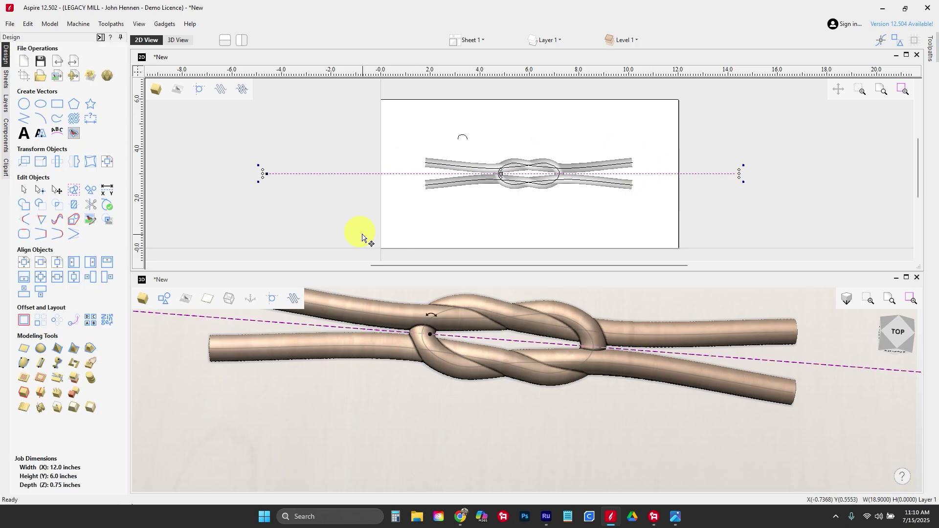
click(39, 267)
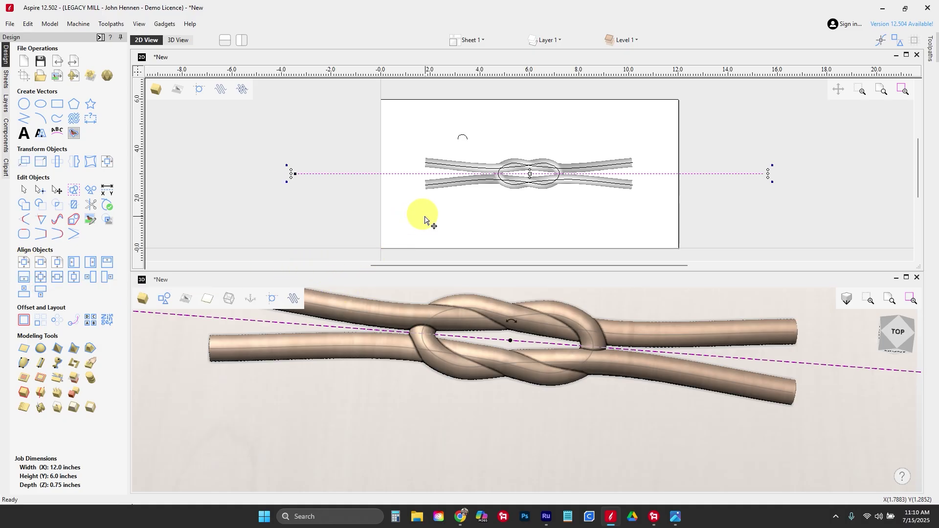
Split the knot component into upper and lower halves along the horizontal line
scroll(443, 196, up, 2)
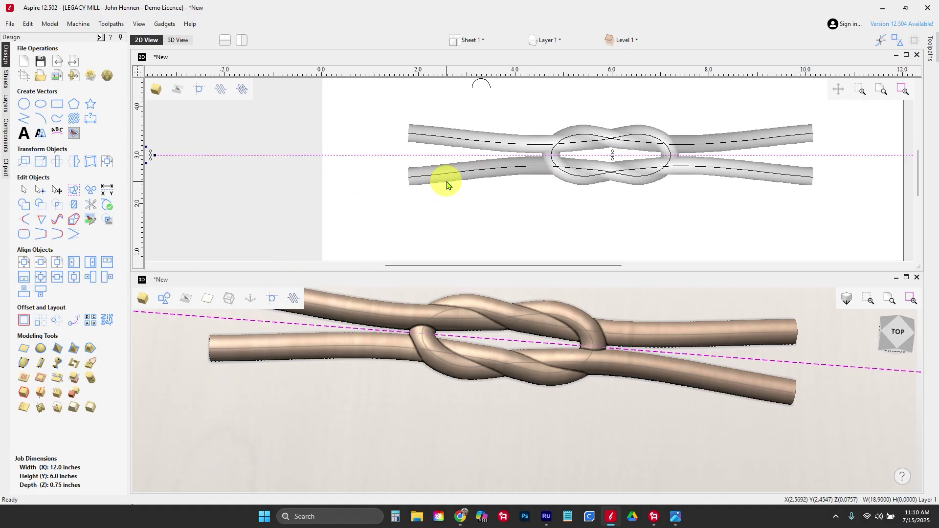
click(445, 185)
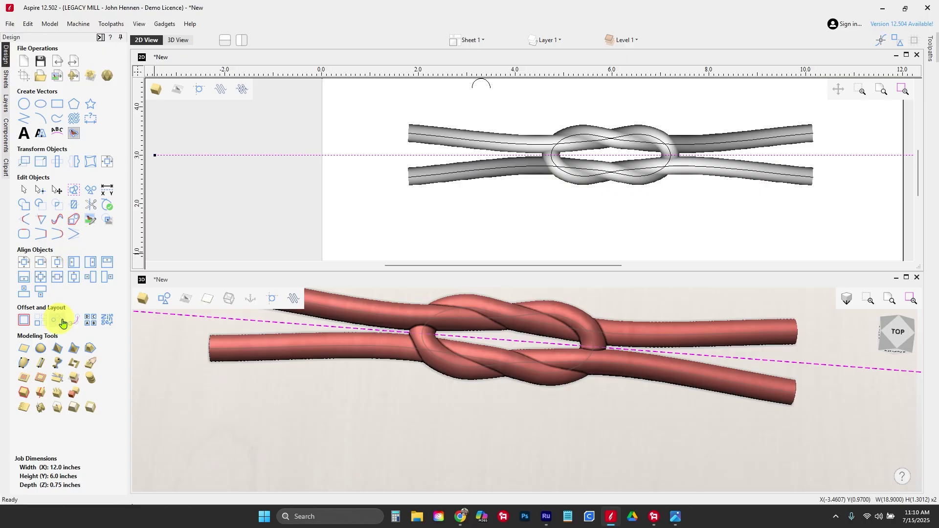
click(59, 383)
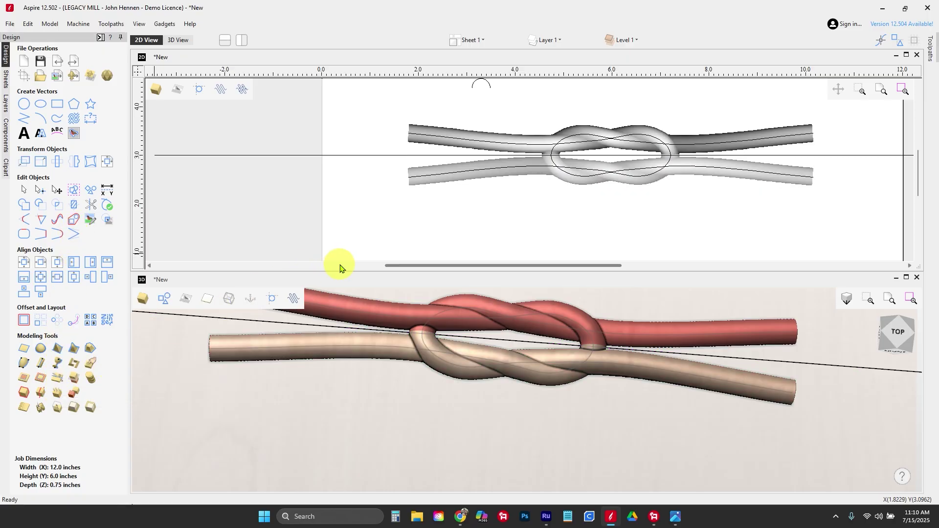
Mirror the upper half of the knot horizontally in place and inspect the weave in 3D
click(502, 150)
click(516, 141)
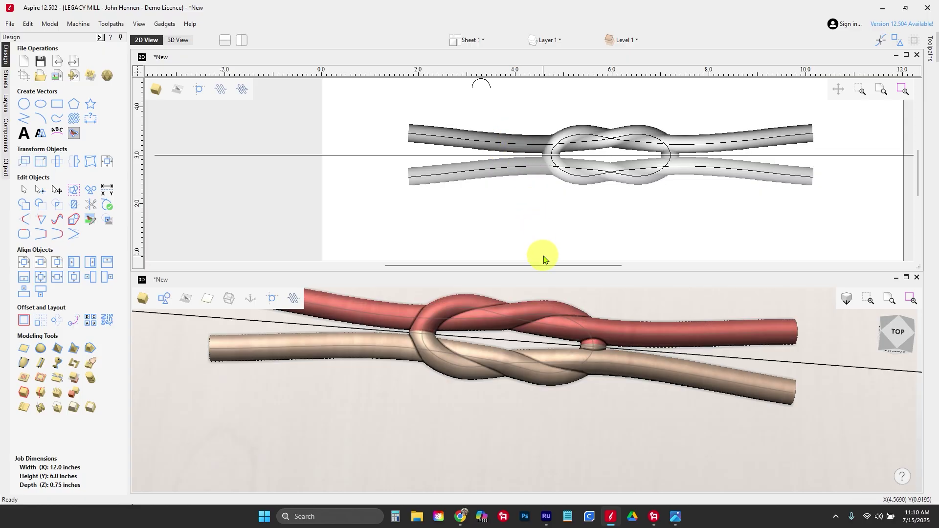
click(251, 200)
drag(481, 437, 463, 404)
scroll(466, 368, up, 3)
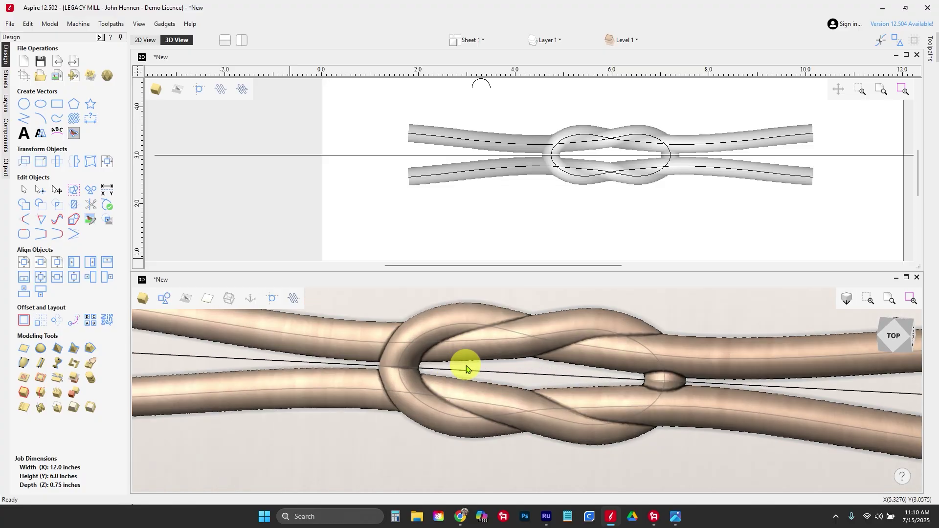
Create a single component from the visible knot model and hide Component 1 - A and Component 1 - B
scroll(413, 375, up, 1)
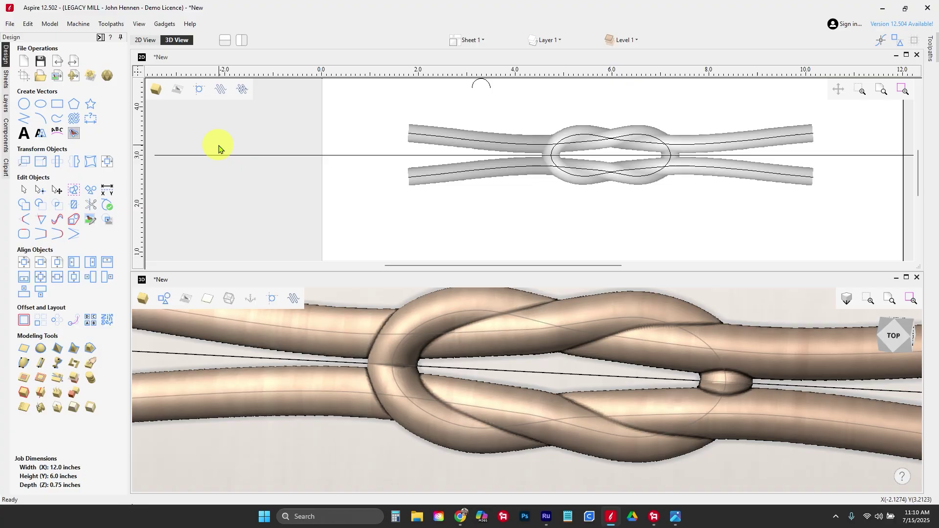
drag(386, 436, 455, 447)
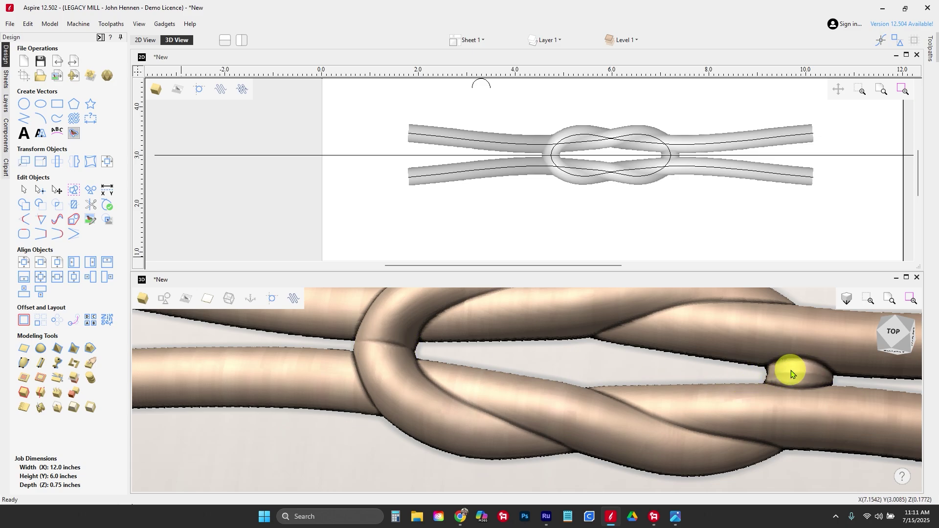
scroll(321, 355, down, 3)
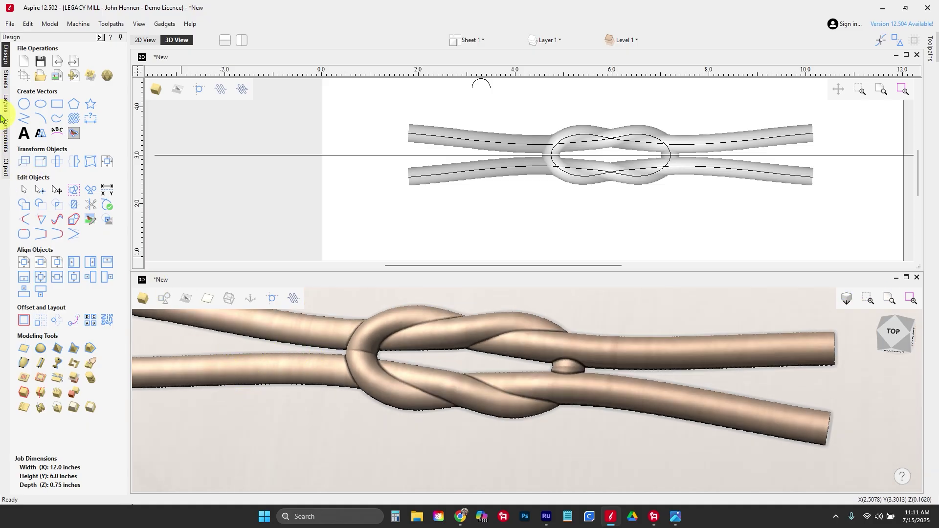
click(9, 136)
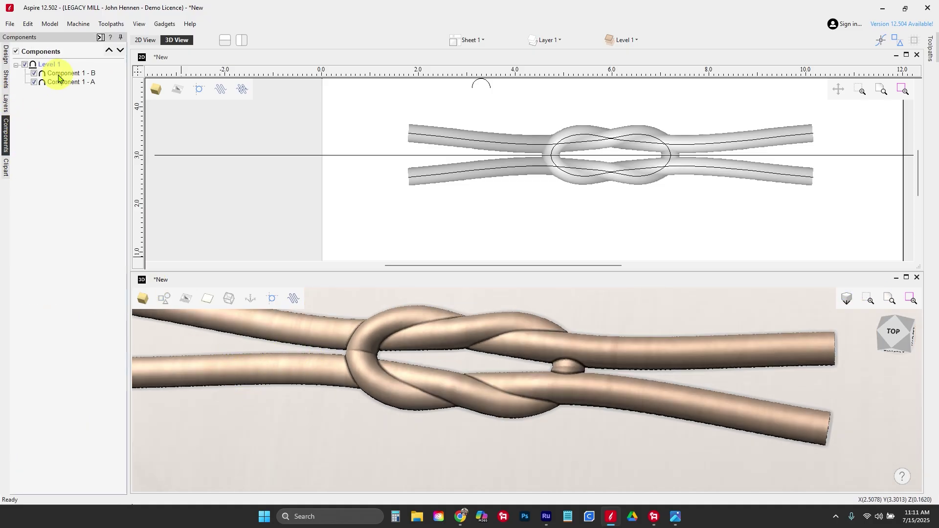
click(6, 64)
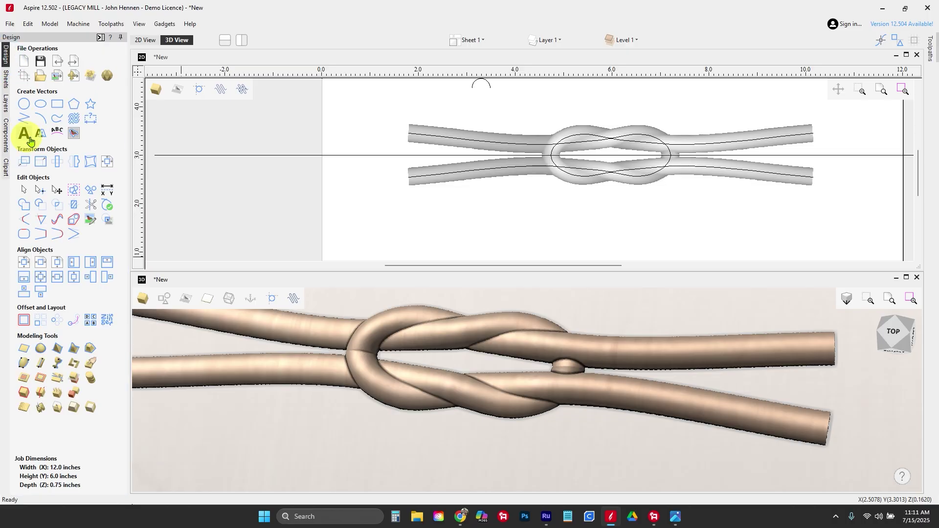
click(74, 394)
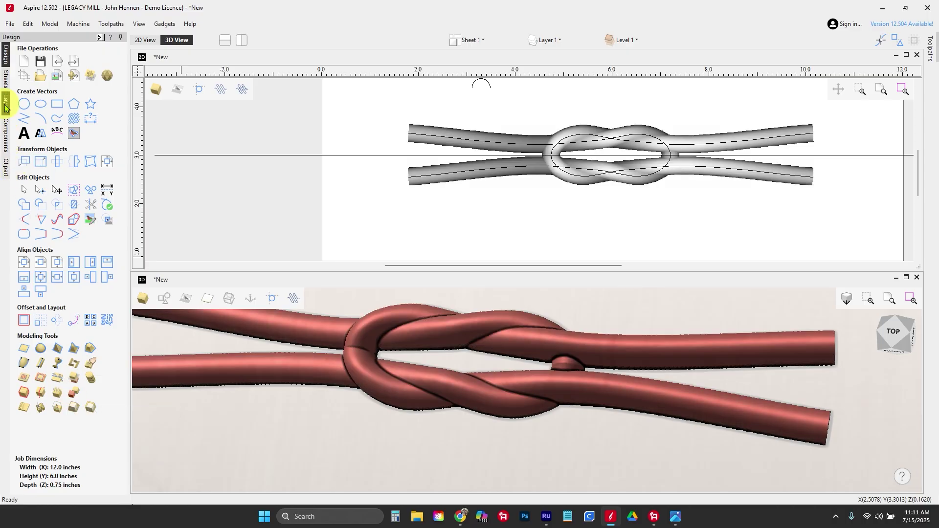
click(6, 134)
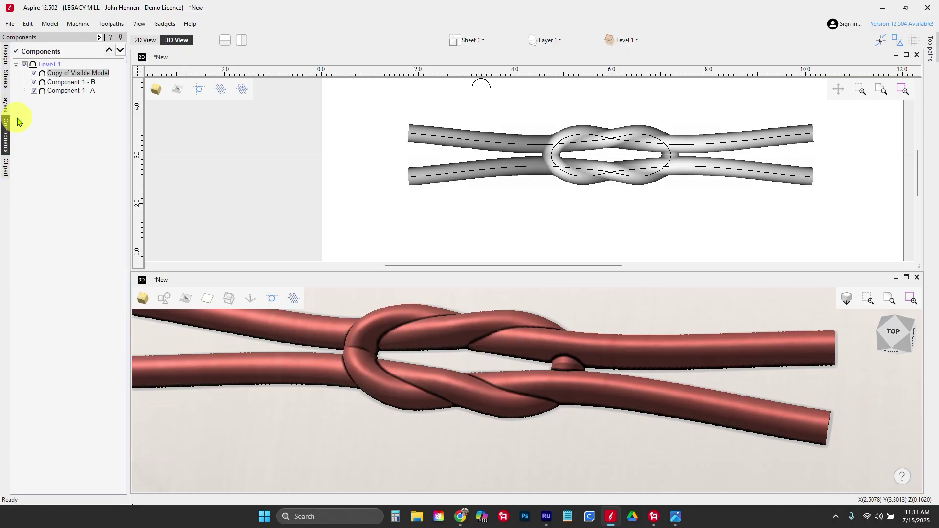
click(34, 92)
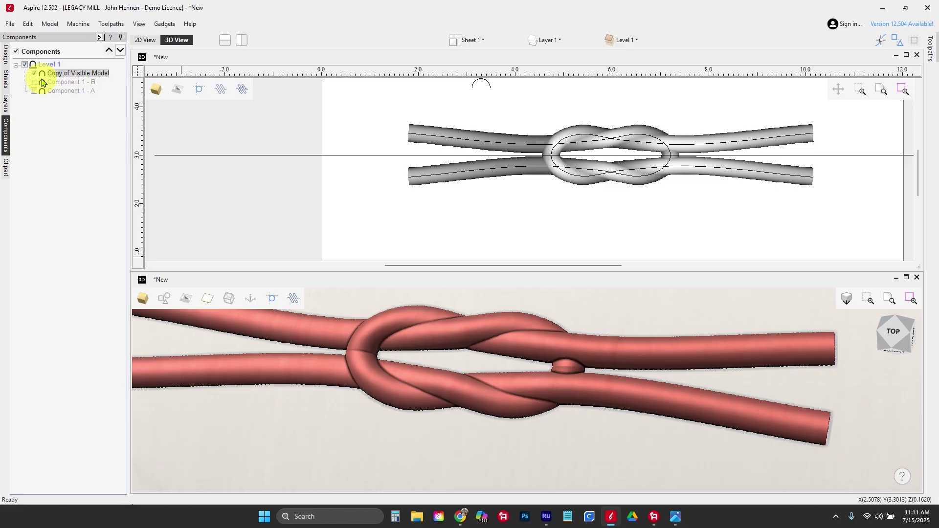
Maximize the 3D view and smooth the seam on the knot's left loop with the Smooth sculpting tool, switching the mode to Raise
click(5, 57)
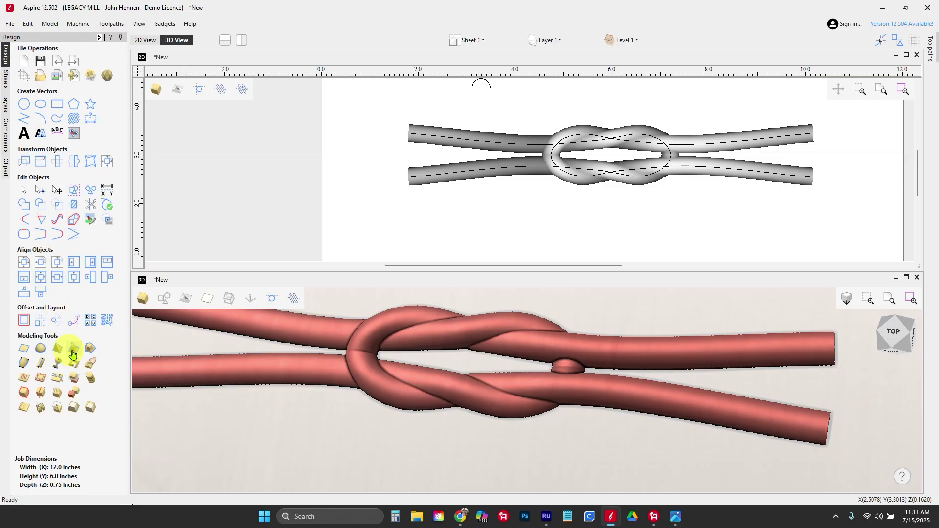
click(100, 366)
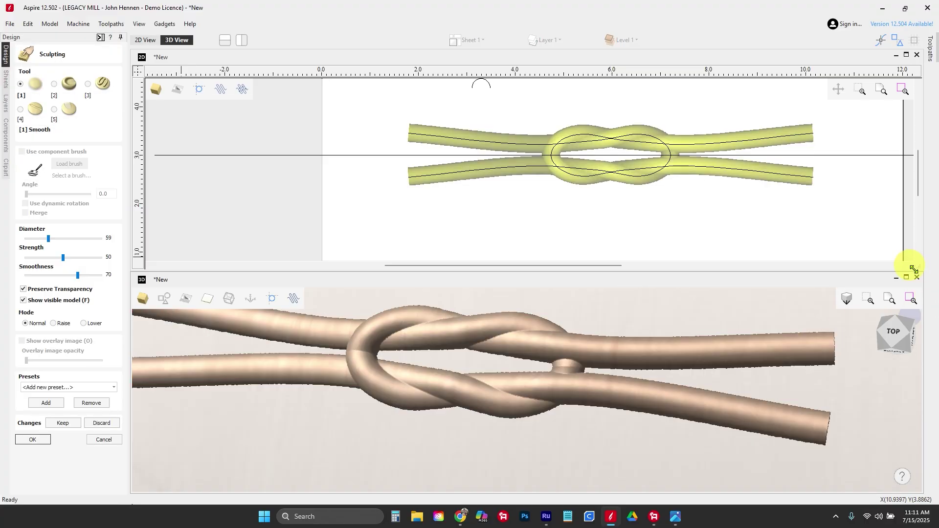
click(906, 278)
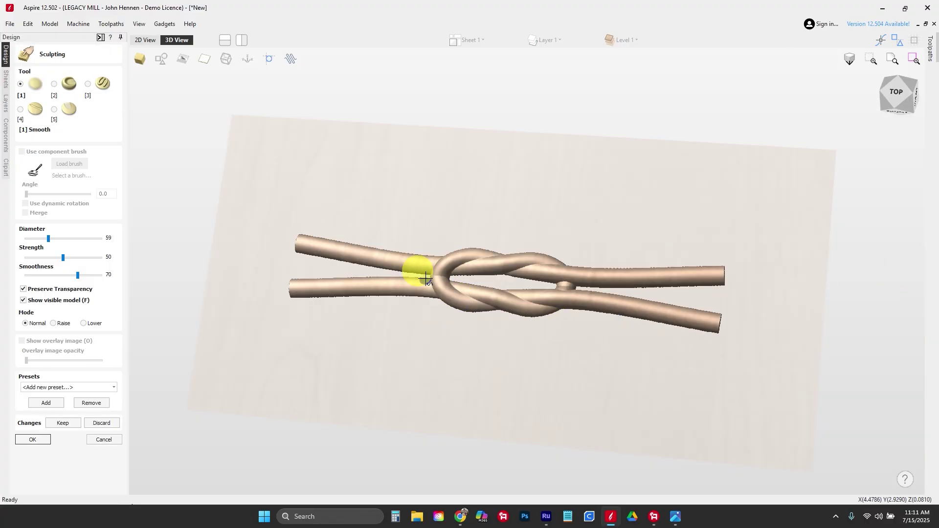
scroll(428, 277, up, 5)
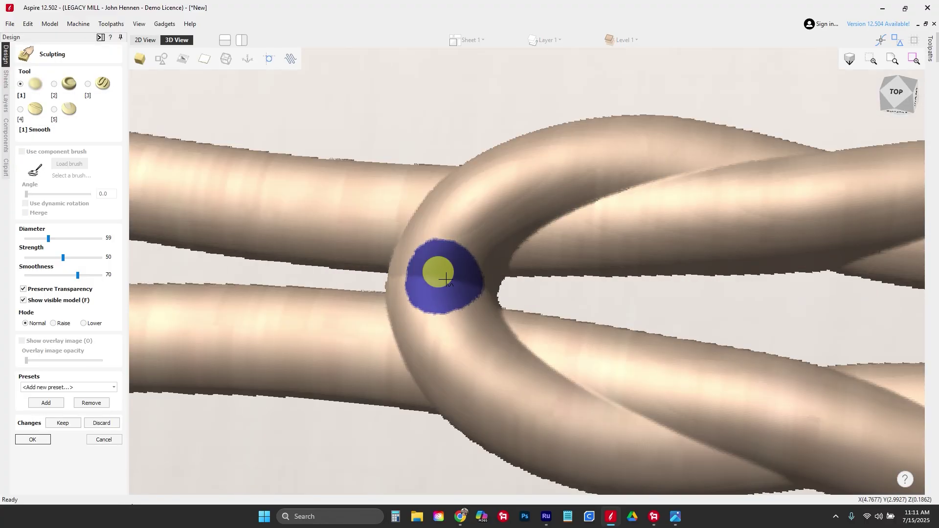
scroll(442, 276, up, 2)
mouse_move(388, 270)
mouse_down()
mouse_move(386, 277)
mouse_move(482, 288)
mouse_move(406, 269)
mouse_move(467, 269)
mouse_move(460, 311)
mouse_move(392, 279)
mouse_move(491, 276)
mouse_move(419, 234)
mouse_move(367, 251)
mouse_move(425, 311)
mouse_move(494, 296)
mouse_move(478, 309)
mouse_move(465, 304)
mouse_up()
click(54, 323)
scroll(329, 287, down, 6)
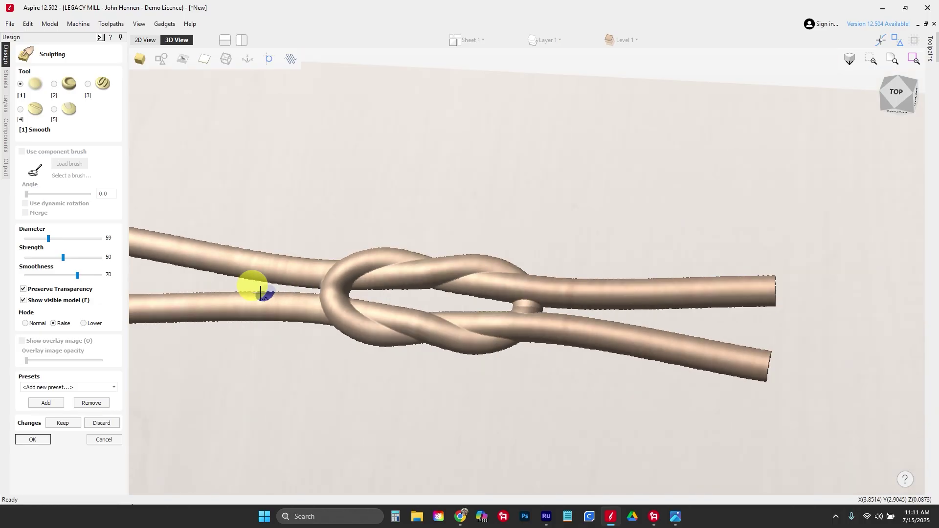
Smooth the seam on the knot's right loop with brush diameter 35 in Lower mode, and apply the sculpting
scroll(549, 329, down, 1)
scroll(509, 315, up, 7)
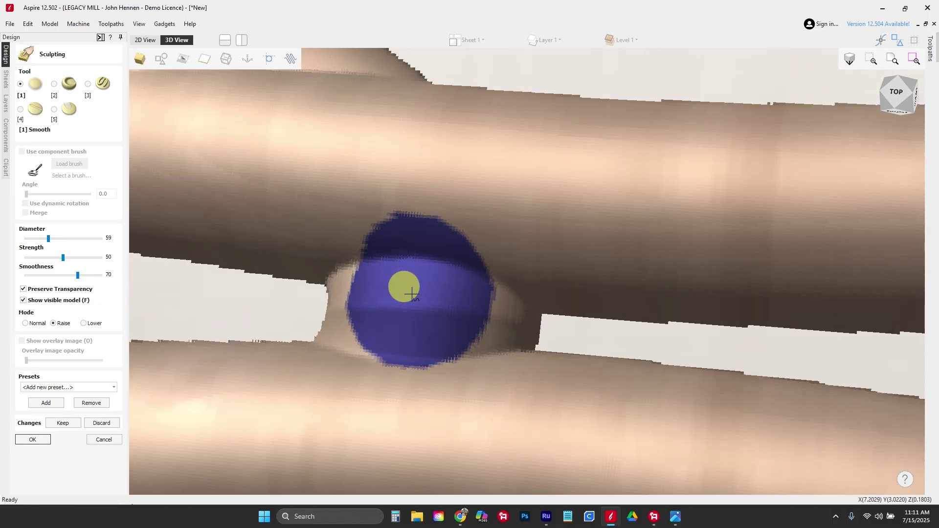
drag(49, 238, 38, 238)
click(84, 323)
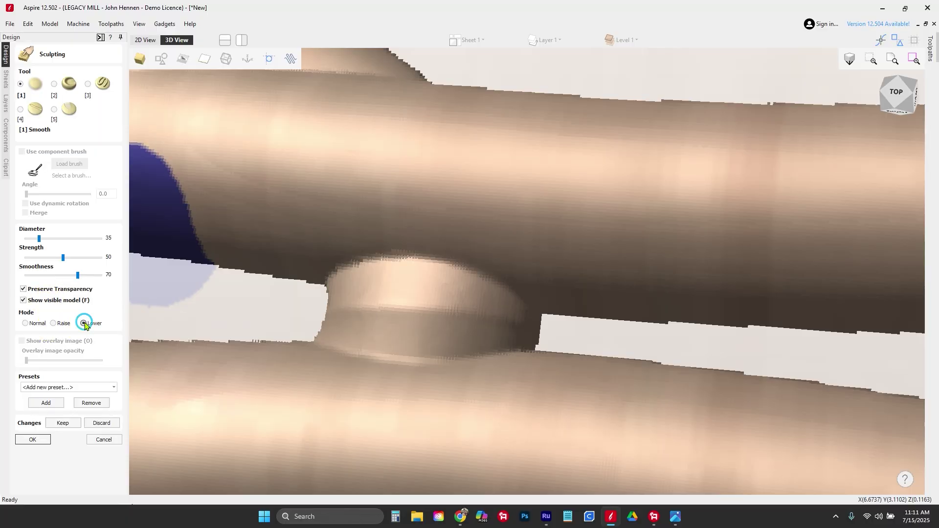
mouse_move(380, 331)
mouse_down()
mouse_move(324, 304)
mouse_move(507, 320)
mouse_move(294, 297)
mouse_move(469, 306)
mouse_up()
scroll(477, 315, down, 2)
scroll(477, 316, down, 3)
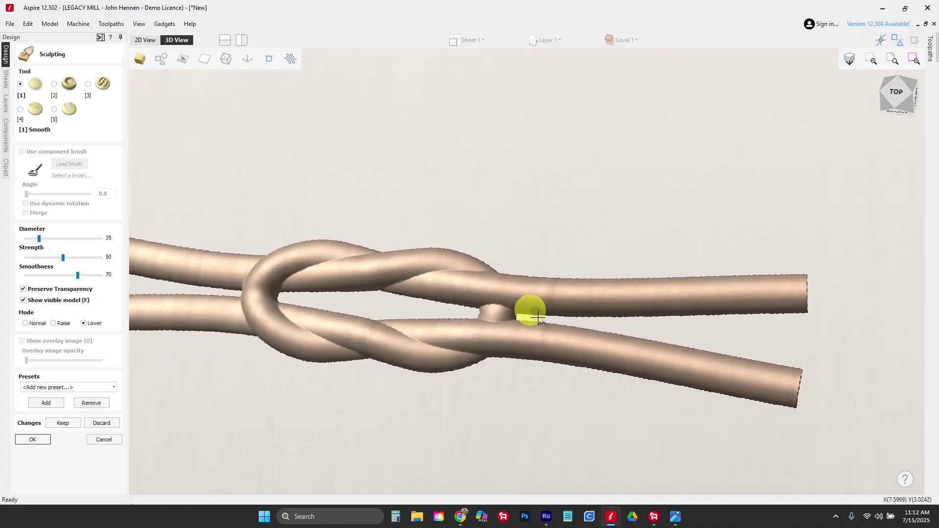
click(34, 439)
drag(463, 412, 472, 456)
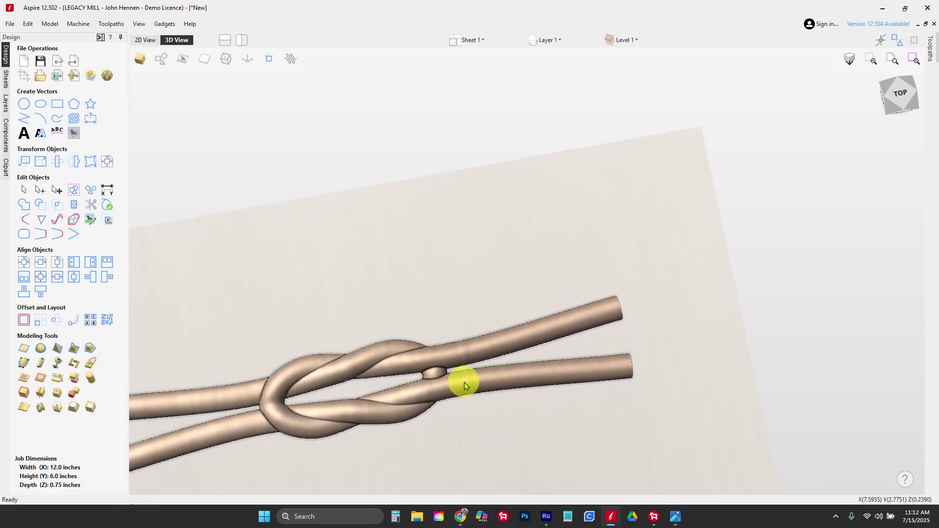